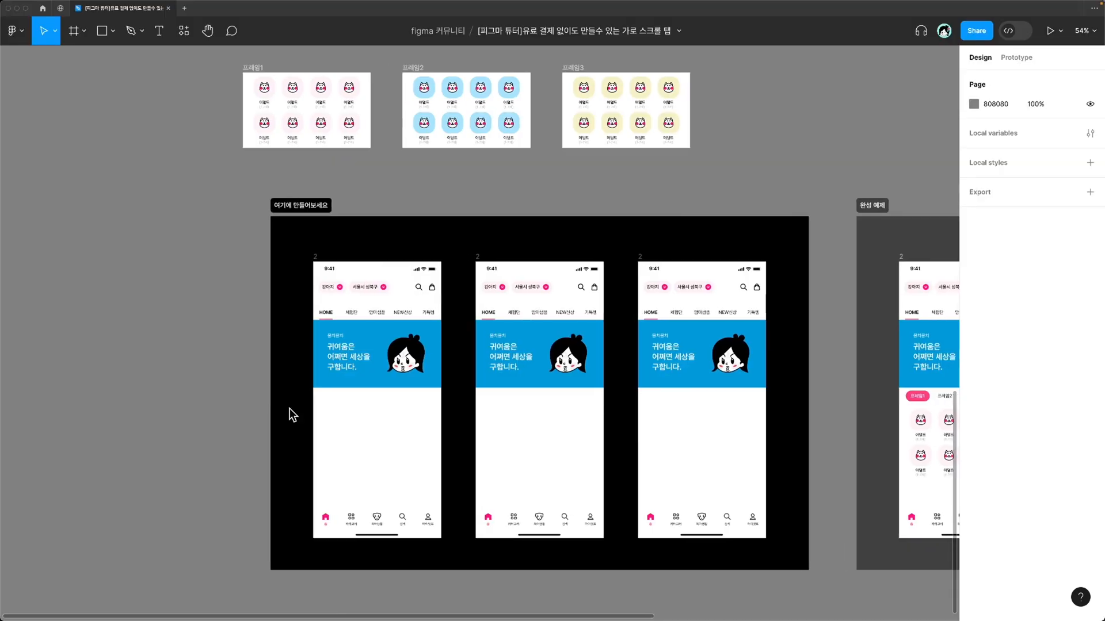
Move the three tab-bar frames 111, 222 and 333 together down above the phone screens in the black work area.
{"action": "scroll", "coordinate": [289, 408], "scroll_direction": "left", "scroll_amount": 3}
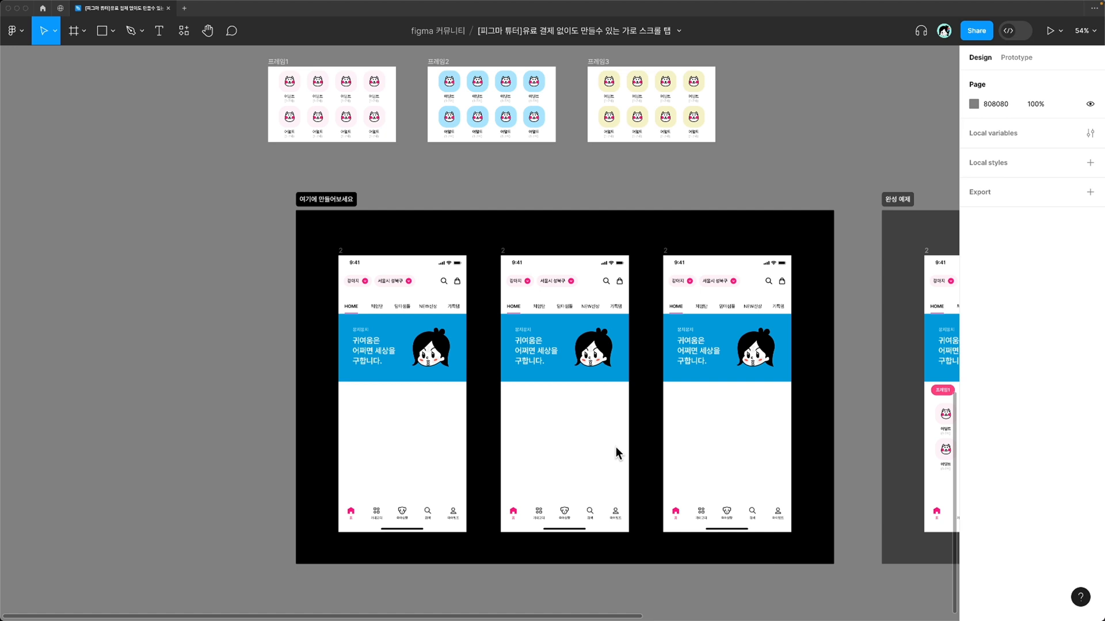
{"action": "scroll", "coordinate": [615, 448], "scroll_direction": "left", "scroll_amount": 2}
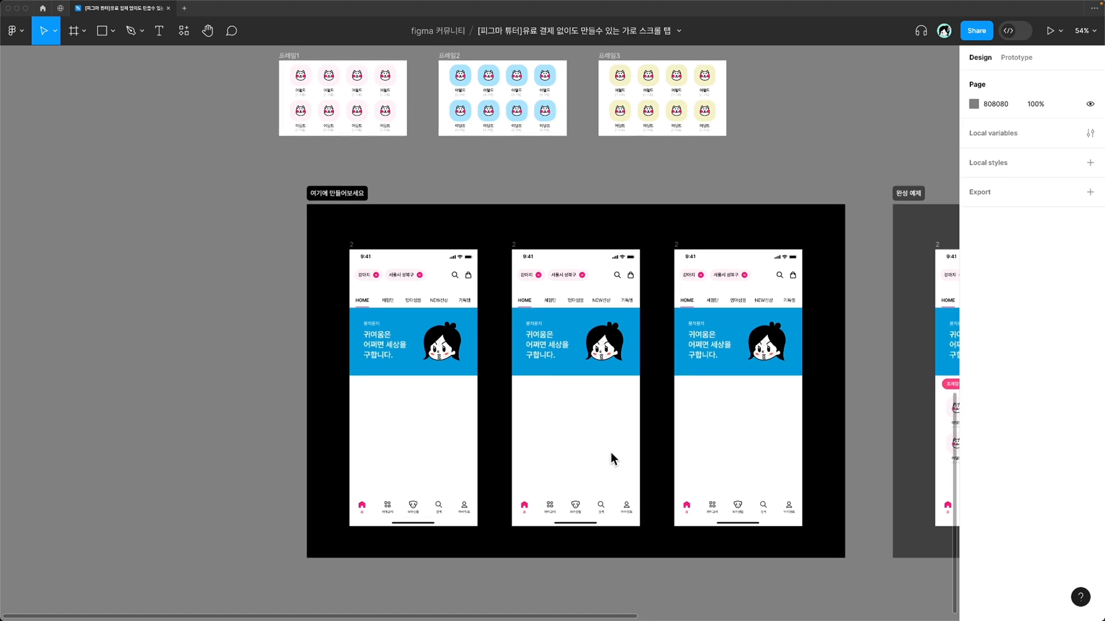
{"action": "scroll", "coordinate": [610, 453], "scroll_direction": "up", "scroll_amount": 3}
{"action": "scroll", "coordinate": [609, 454], "scroll_direction": "up", "scroll_amount": 5}
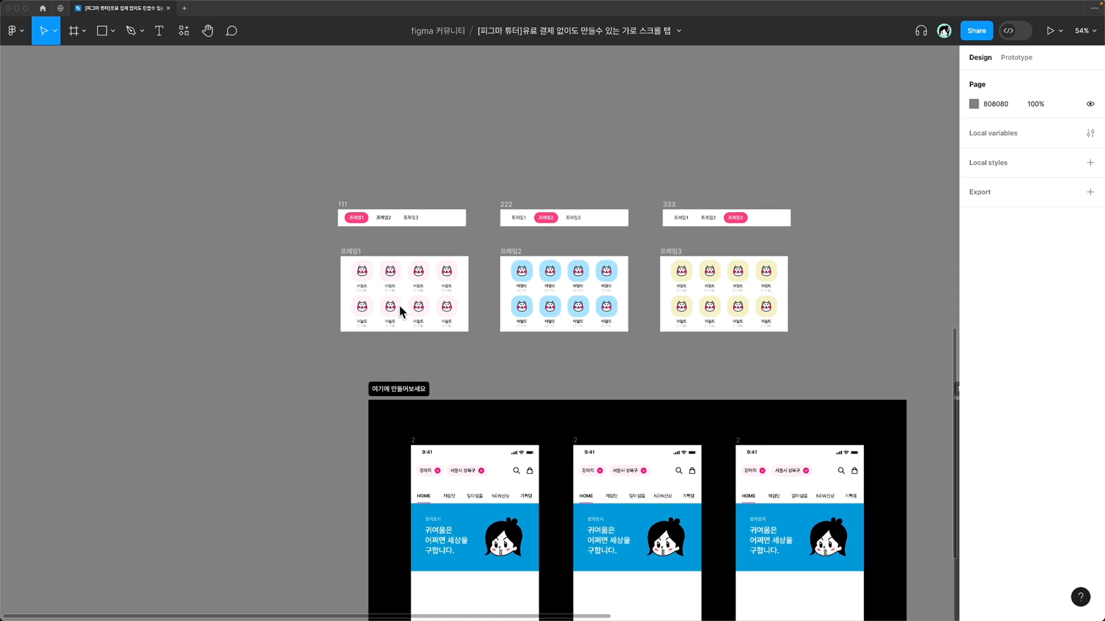
{"action": "left_click", "coordinate": [341, 204]}
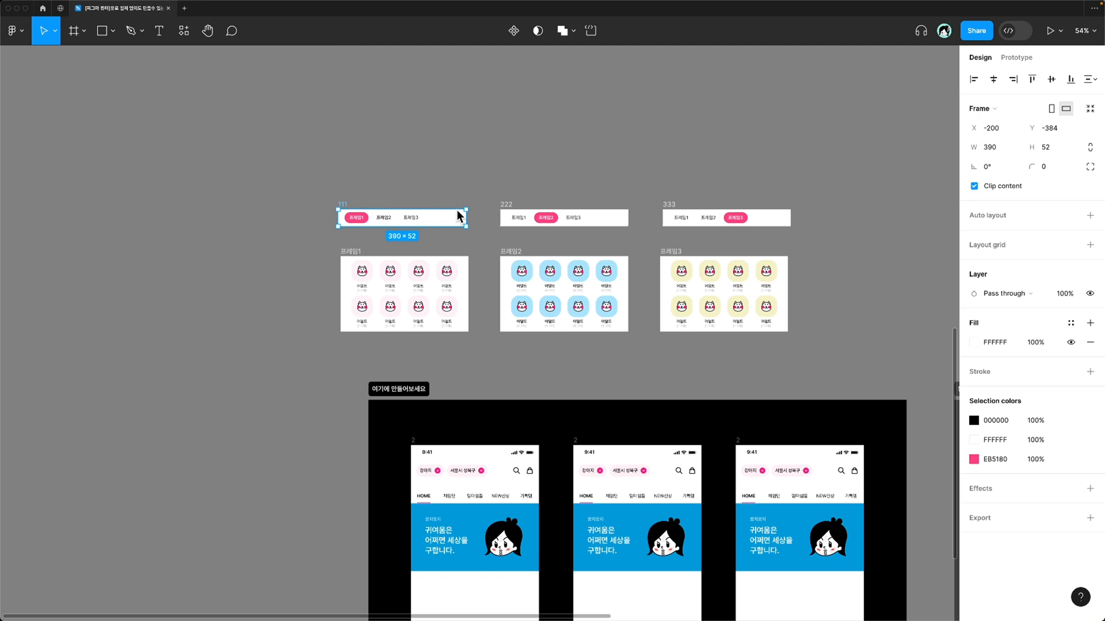
{"action": "left_click", "coordinate": [512, 203], "text": "shift"}
{"action": "left_click", "coordinate": [668, 204], "text": "shift"}
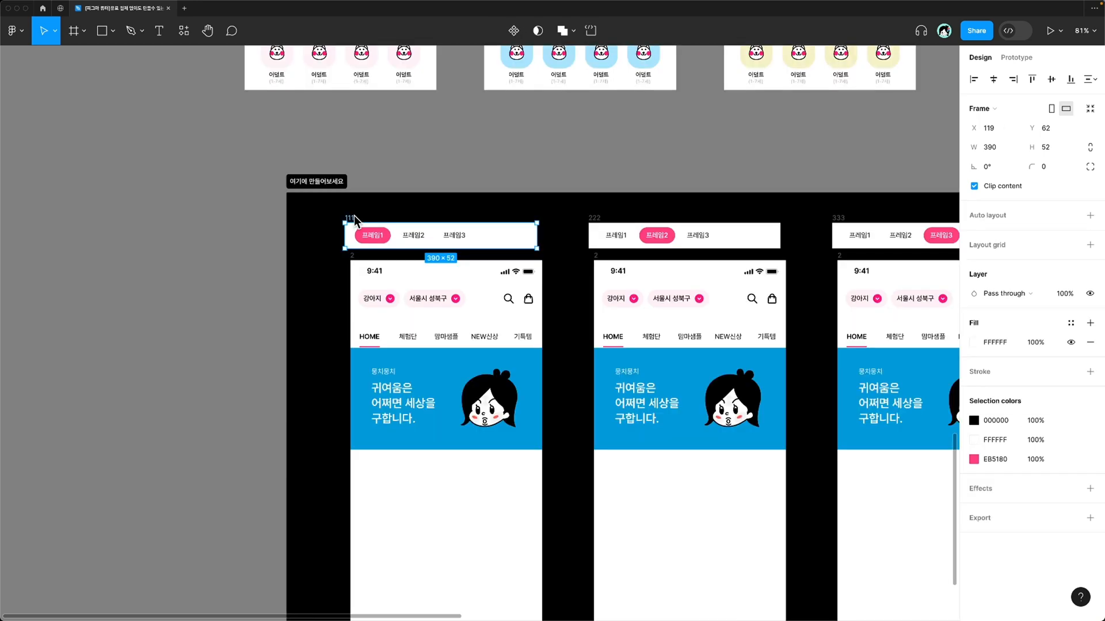
Place tab bar 111 inside the first phone screen directly below the blue banner, at X 0 and Y 385.
{"action": "left_click_drag", "start_coordinate": [354, 215], "coordinate": [361, 458]}
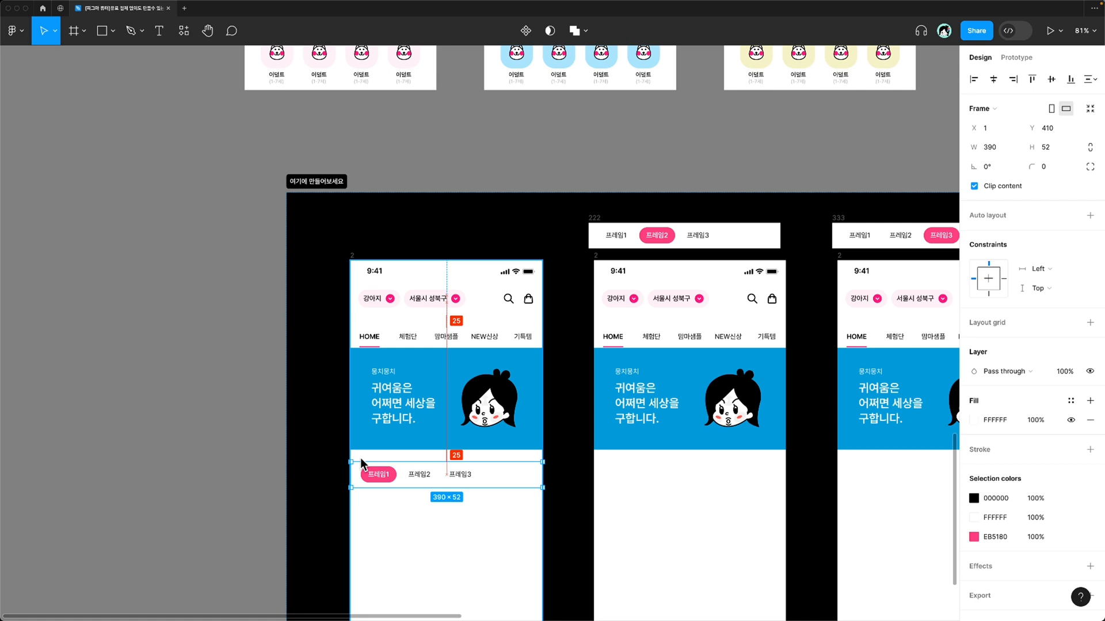
{"action": "left_click_drag", "start_coordinate": [361, 463], "coordinate": [338, 429]}
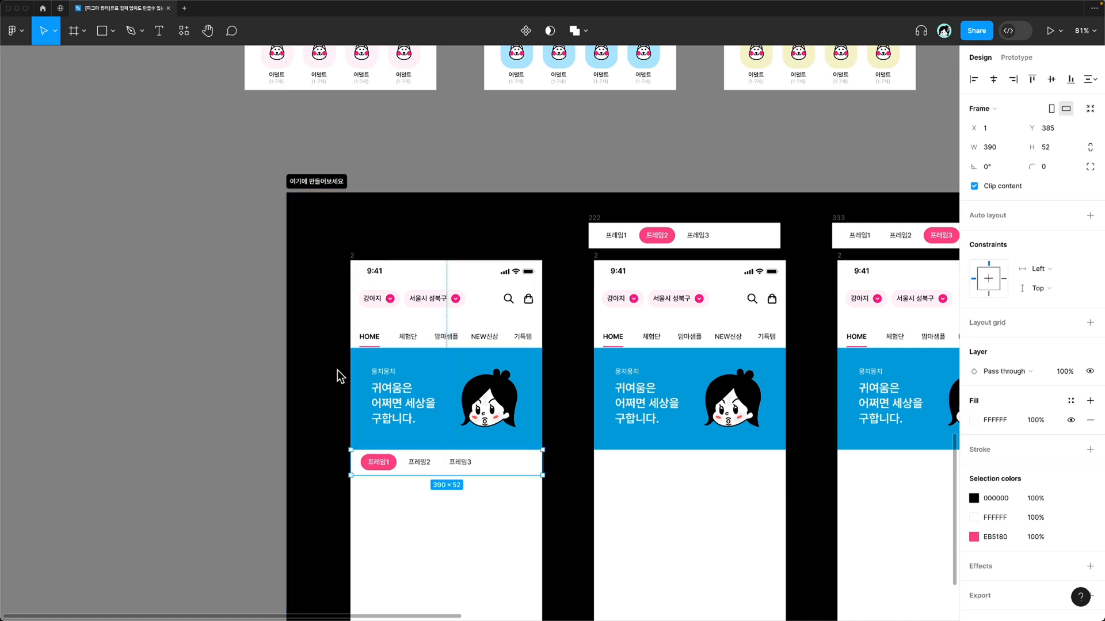
{"action": "key", "text": "Escape"}
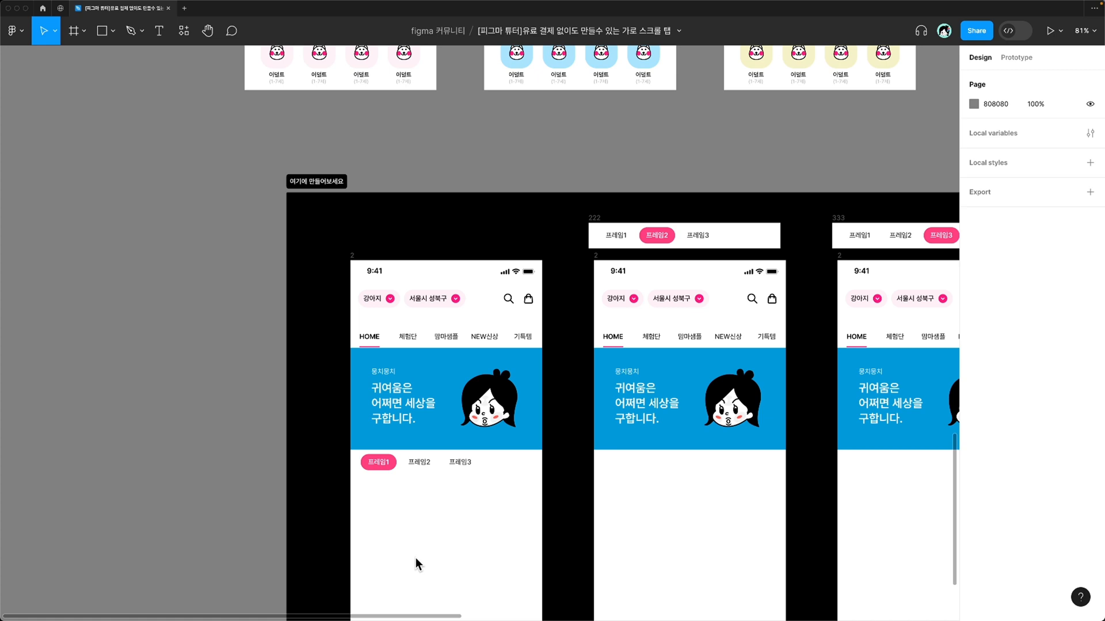
{"action": "left_click", "coordinate": [450, 464]}
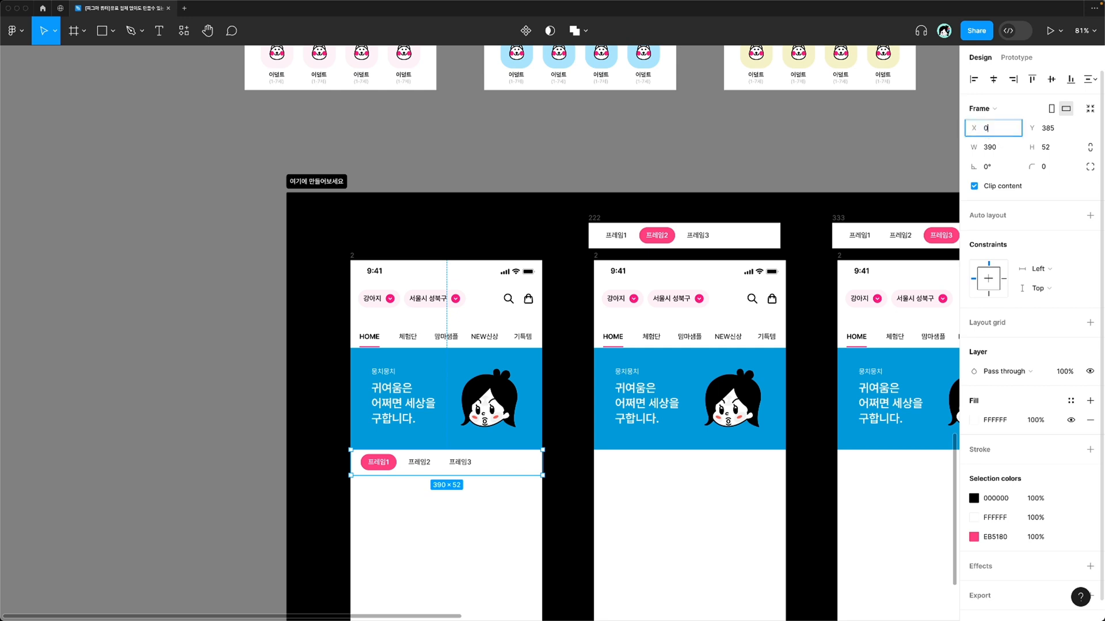
{"action": "key", "text": "Return"}
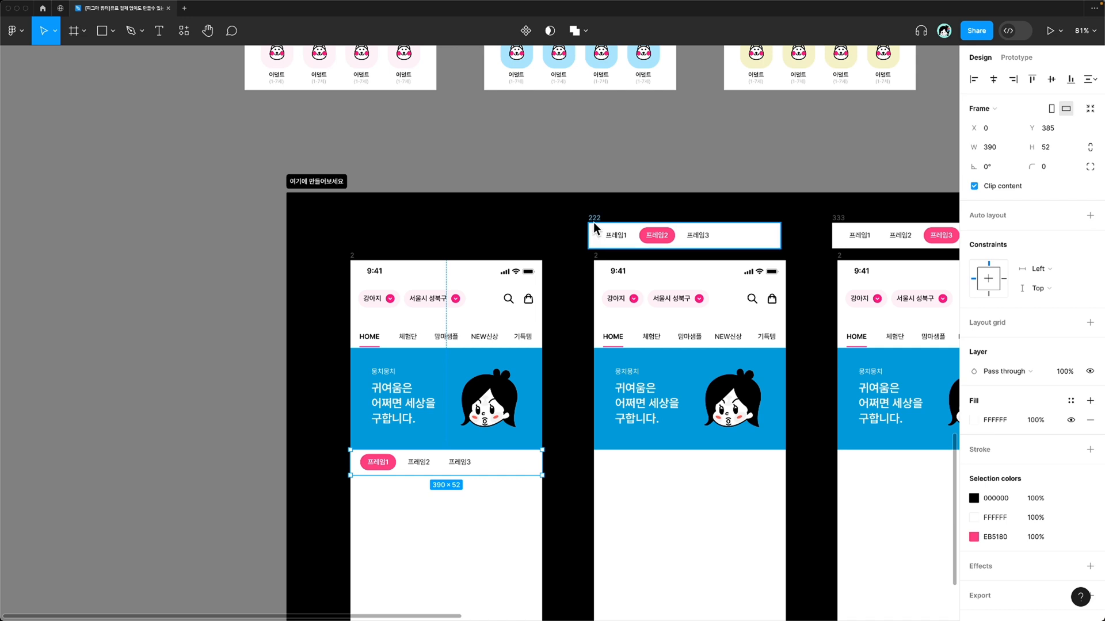
Place tab bar 222 inside the second phone screen directly below the banner, at X 0 and Y 385.
{"action": "left_click", "coordinate": [618, 233]}
{"action": "left_click_drag", "start_coordinate": [617, 233], "coordinate": [627, 472]}
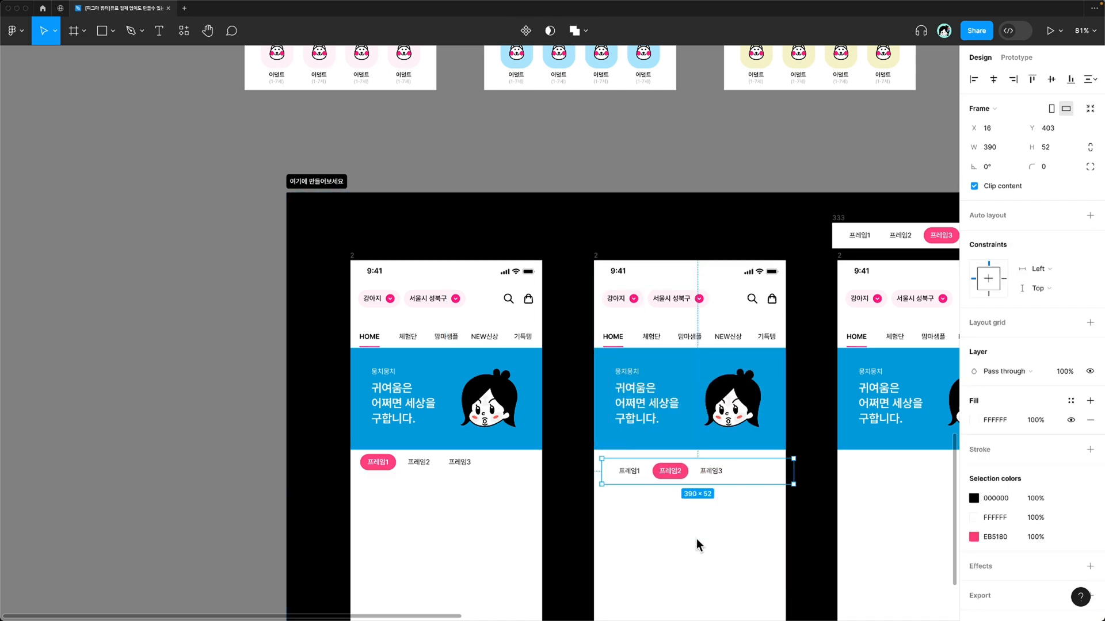
{"action": "left_click", "coordinate": [1004, 132]}
{"action": "type", "text": "0"}
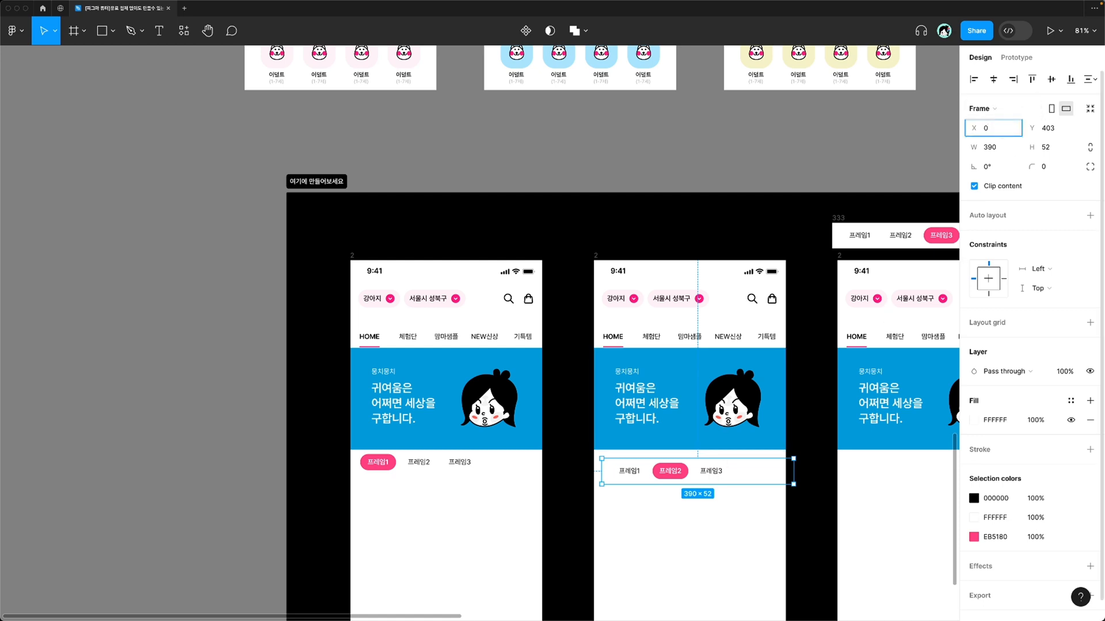
{"action": "key", "text": "Tab"}
{"action": "type", "text": "3"}
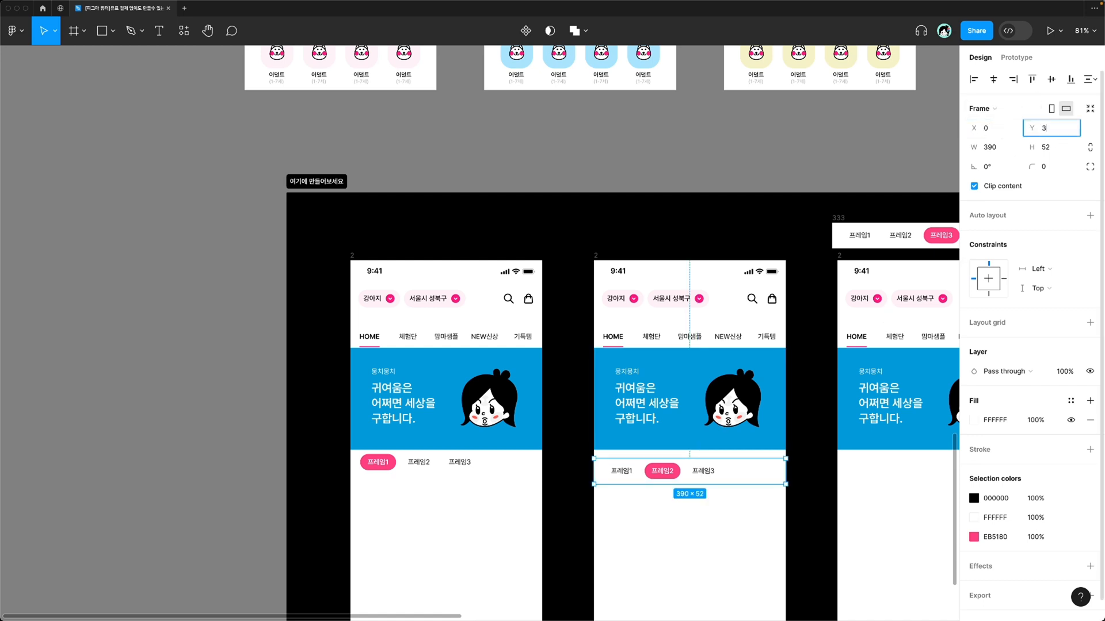
{"action": "key", "text": "Return"}
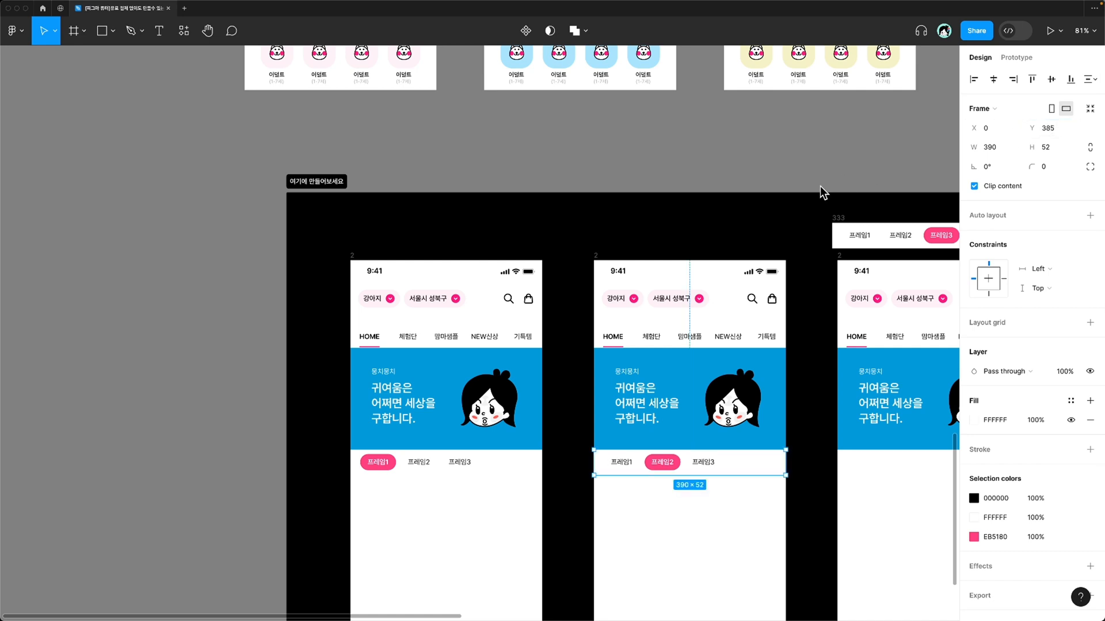
Place tab bar 333 inside the third phone screen directly below the banner, with X set to 0.
{"action": "scroll", "coordinate": [820, 185], "scroll_direction": "right", "scroll_amount": 5}
{"action": "scroll", "coordinate": [819, 186], "scroll_direction": "down", "scroll_amount": 2}
{"action": "left_click", "coordinate": [709, 176]}
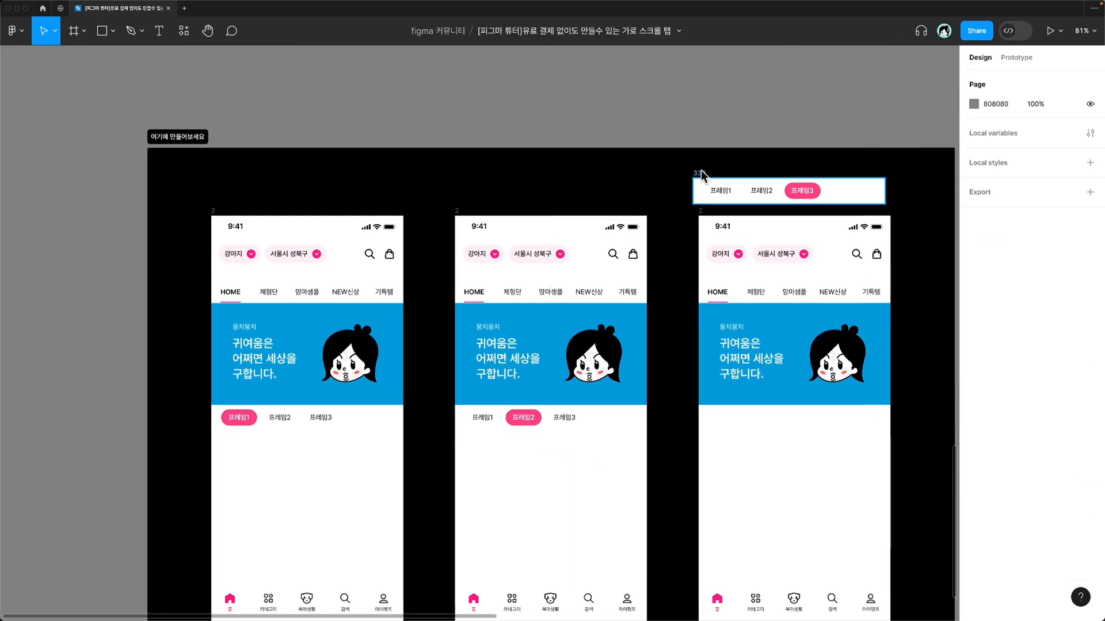
{"action": "left_click", "coordinate": [699, 173]}
{"action": "left_click_drag", "start_coordinate": [723, 189], "coordinate": [747, 449]}
{"action": "left_click", "coordinate": [1006, 129]}
{"action": "type", "text": "0"}
{"action": "left_click", "coordinate": [1050, 129]}
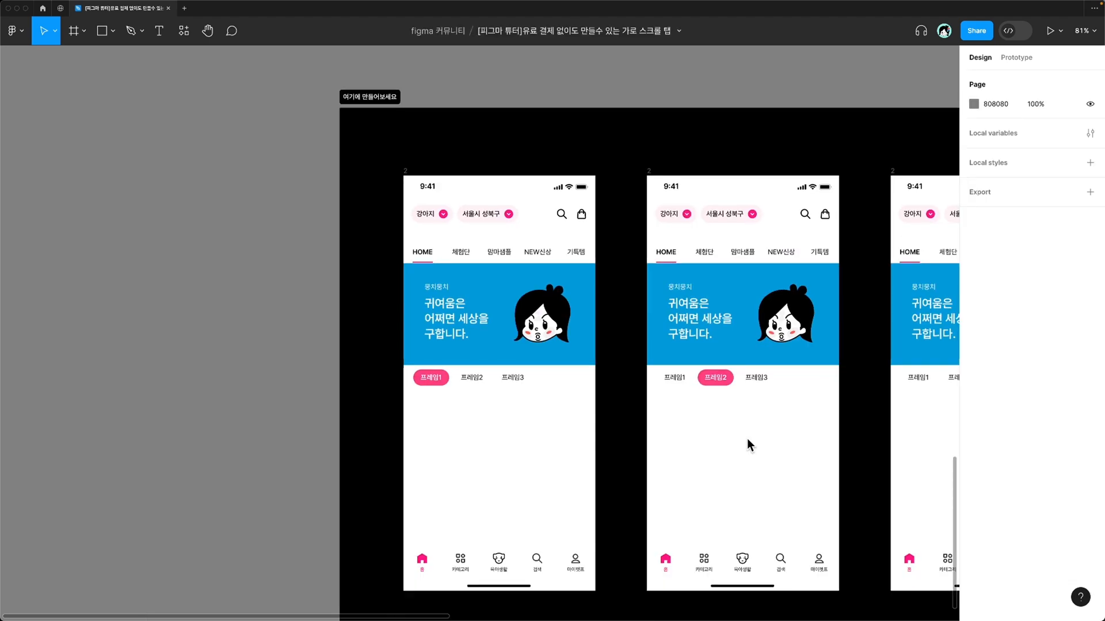
Move 프레임1 against 프레임2 and wrap 프레임1, 프레임2 and 프레임3 together in an auto layout frame.
{"action": "scroll", "coordinate": [747, 443], "scroll_direction": "right", "scroll_amount": 10}
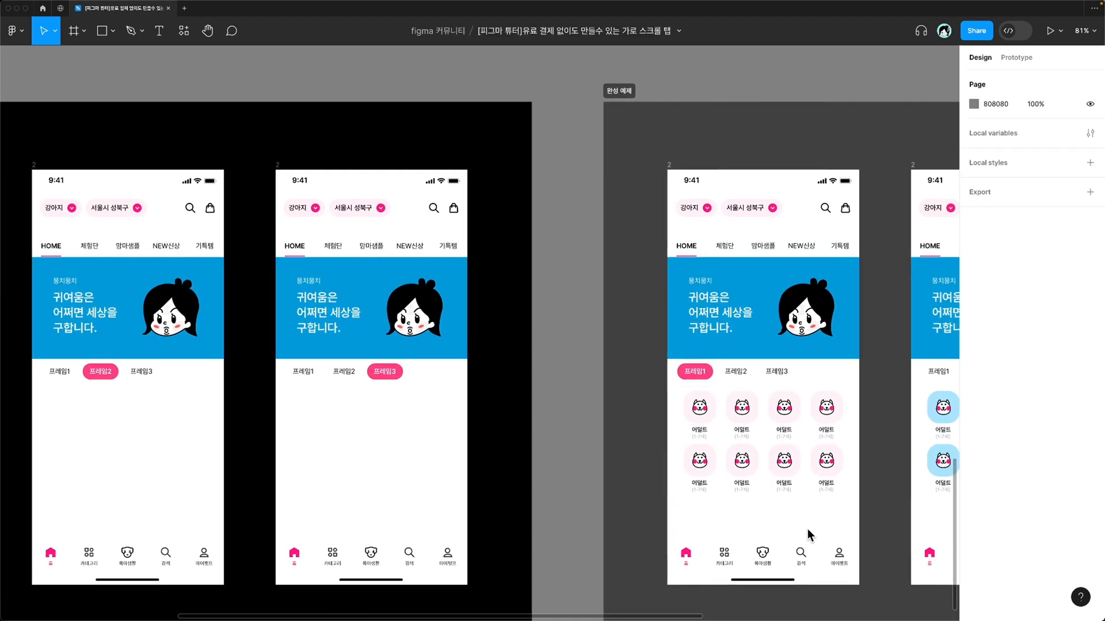
{"action": "scroll", "coordinate": [475, 488], "scroll_direction": "down", "scroll_amount": 2}
{"action": "scroll", "coordinate": [260, 237], "scroll_direction": "up", "scroll_amount": 10}
{"action": "scroll", "coordinate": [261, 237], "scroll_direction": "left", "scroll_amount": 8}
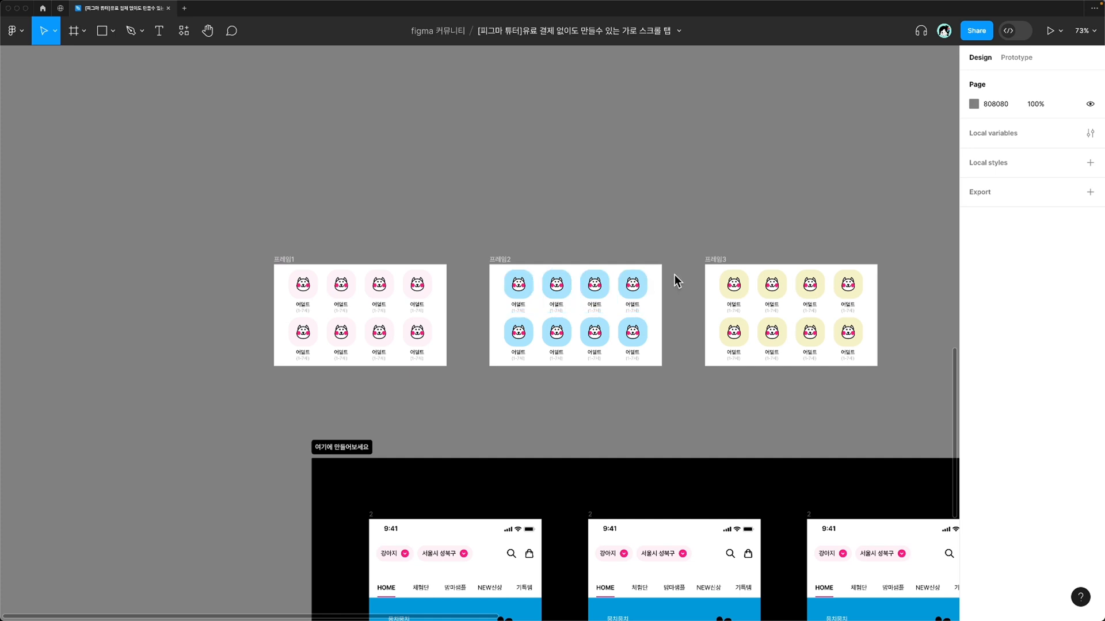
{"action": "left_click_drag", "start_coordinate": [285, 259], "coordinate": [358, 258]}
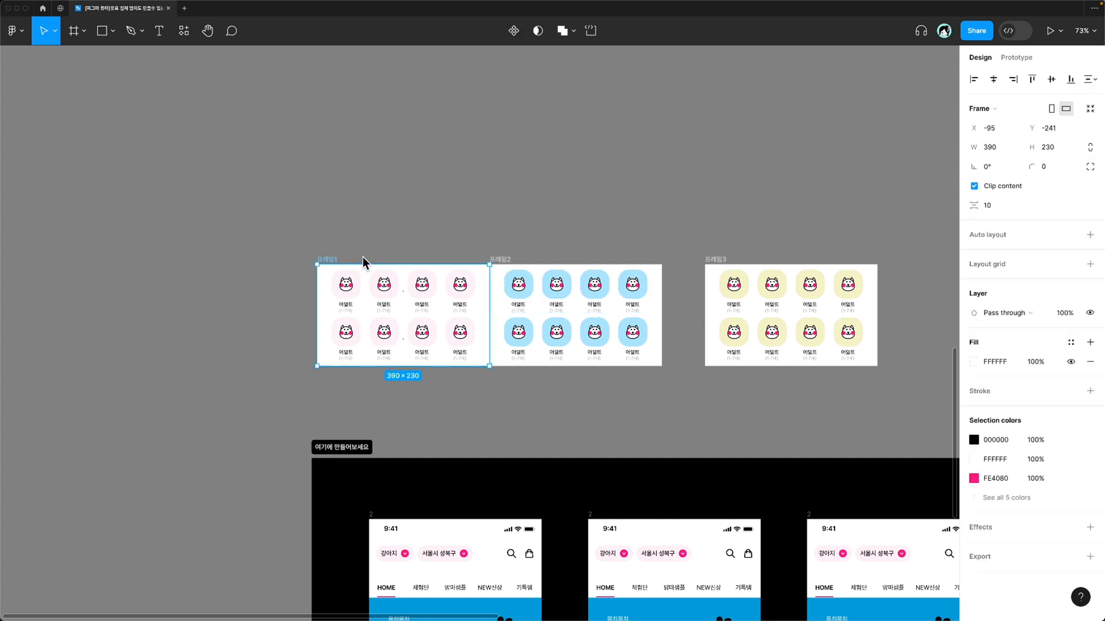
{"action": "left_click", "coordinate": [506, 258], "text": "shift"}
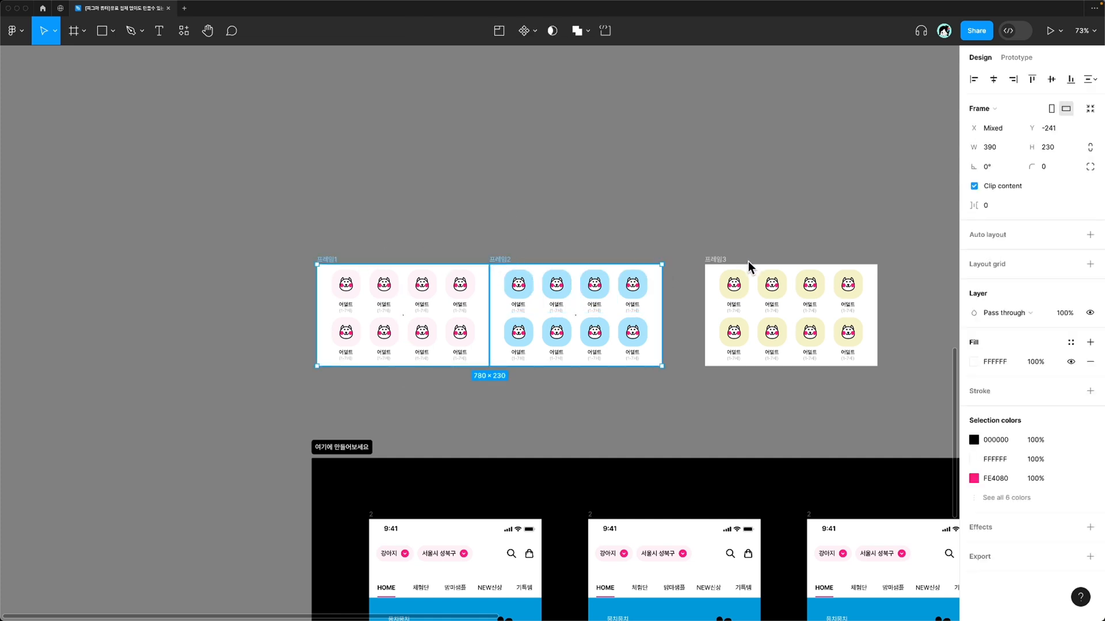
{"action": "left_click", "coordinate": [724, 264], "text": "shift"}
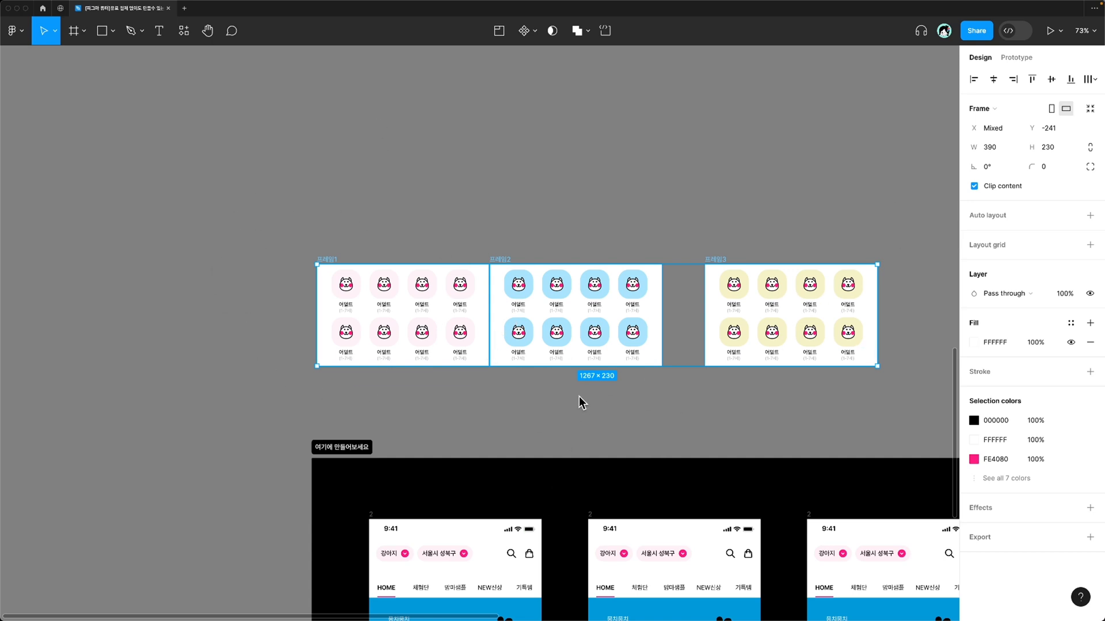
{"action": "right_click", "coordinate": [567, 336]}
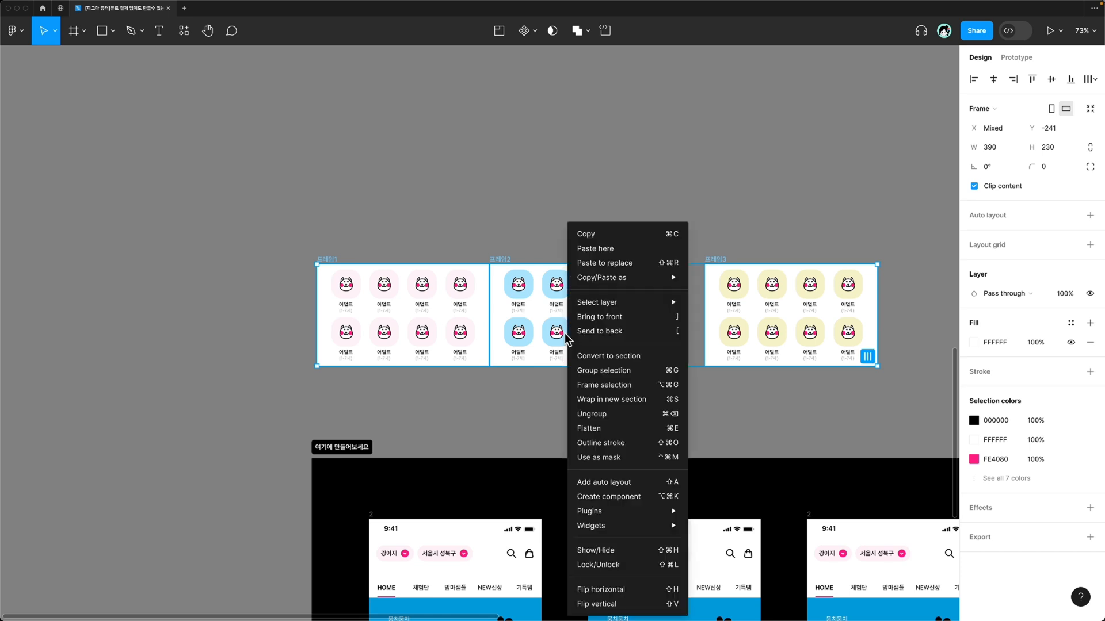
{"action": "left_click", "coordinate": [616, 488]}
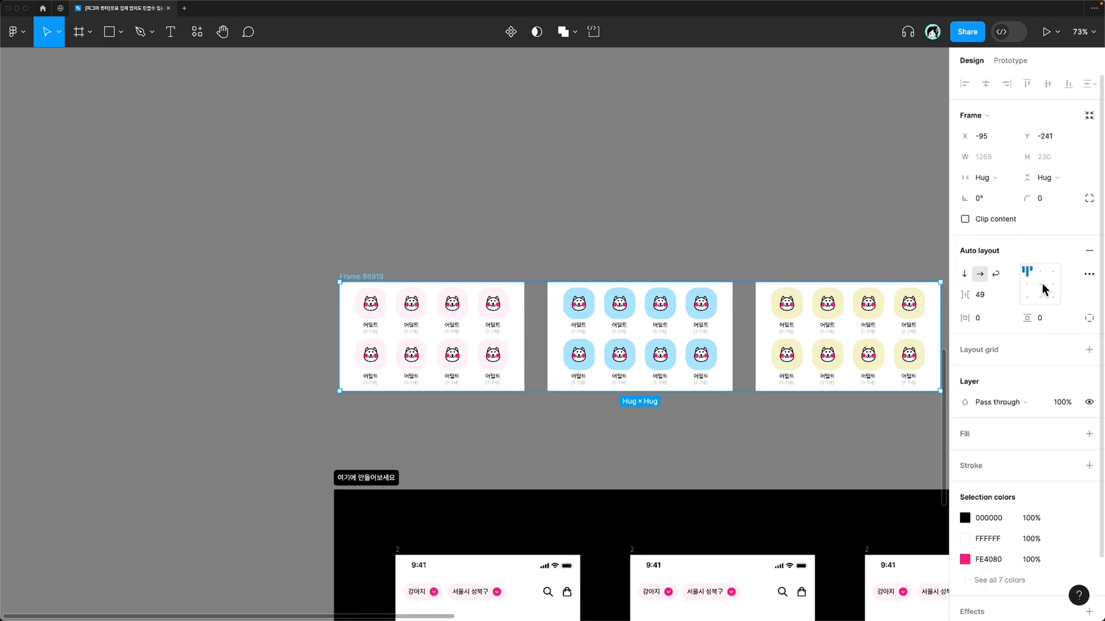
Set the auto layout frame's horizontal gap to 0 and rename the frame to 프레임.
{"action": "left_click", "coordinate": [982, 295]}
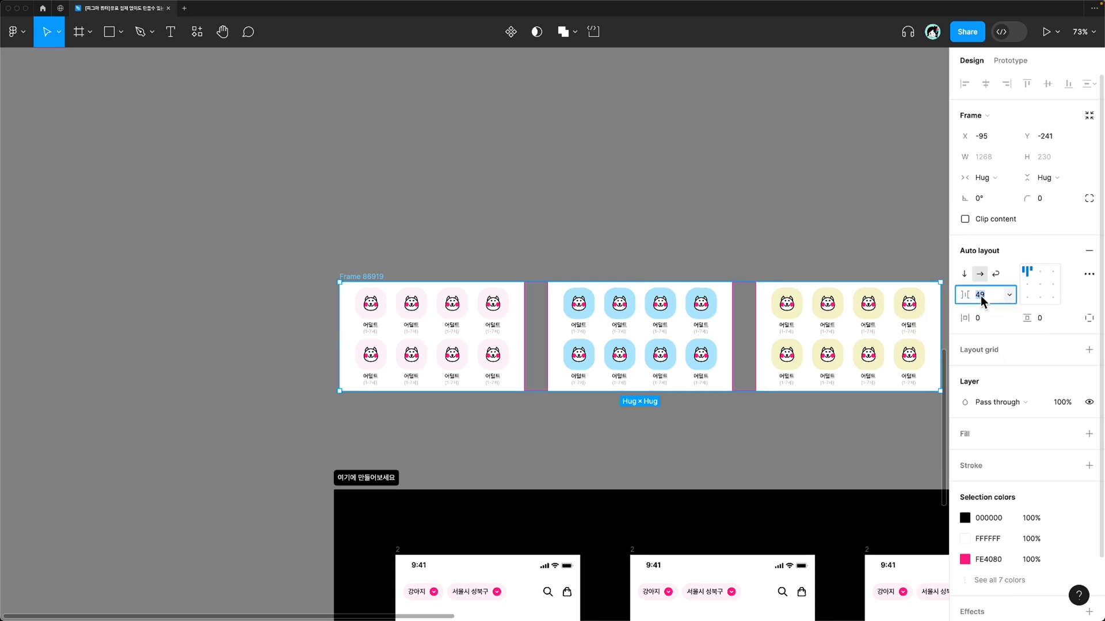
{"action": "type", "text": "0"}
{"action": "left_click", "coordinate": [891, 251]}
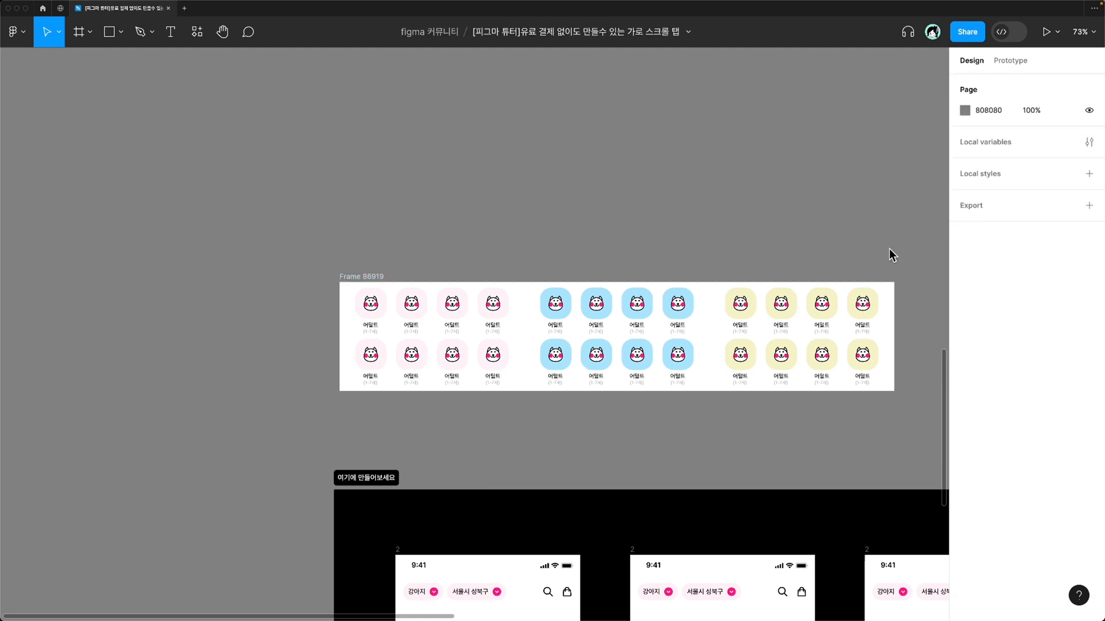
{"action": "left_click", "coordinate": [348, 276]}
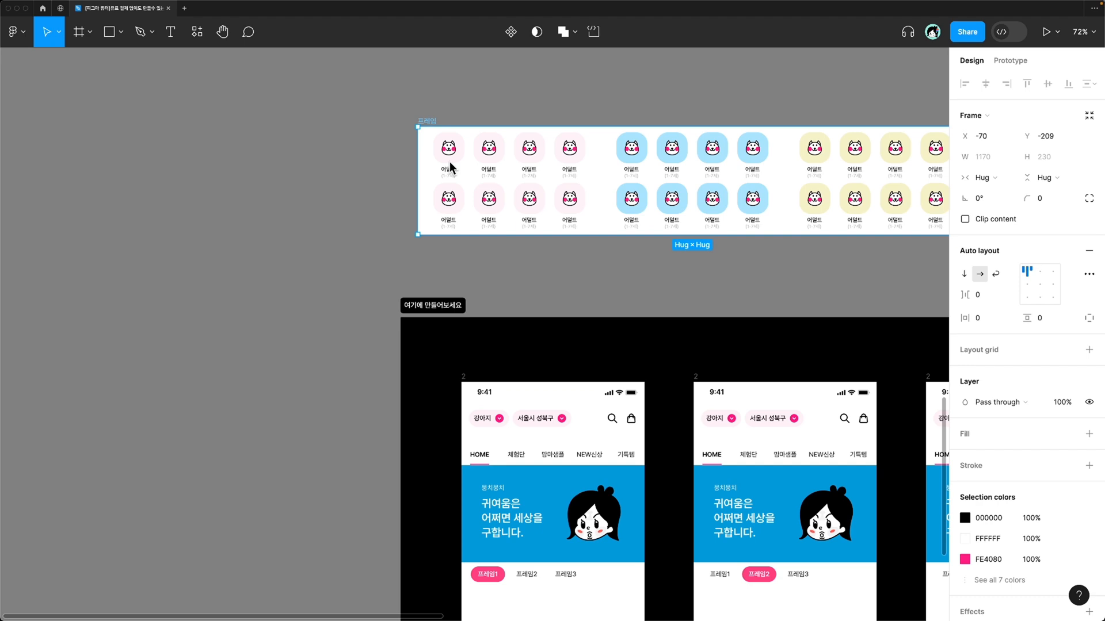
Copy the combined 프레임 frame into the first phone screen and position it directly below the tab bar at Y 437.
{"action": "scroll", "coordinate": [452, 168], "scroll_direction": "down", "scroll_amount": 1}
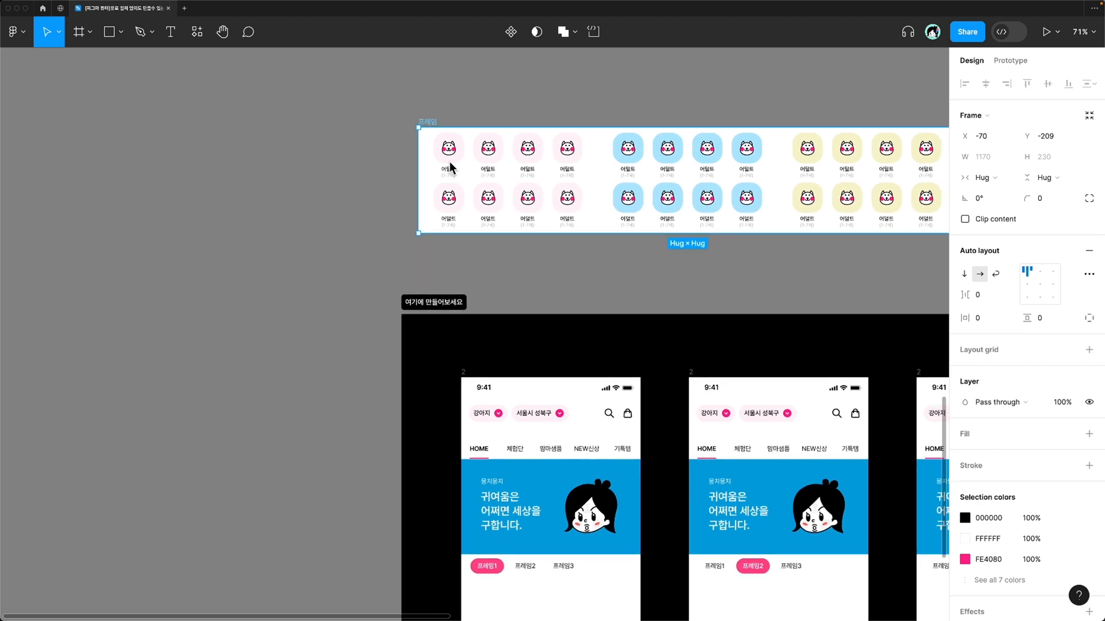
{"action": "scroll", "coordinate": [451, 167], "scroll_direction": "up", "scroll_amount": 1}
{"action": "scroll", "coordinate": [449, 167], "scroll_direction": "down", "scroll_amount": 4}
{"action": "left_click", "coordinate": [429, 203]}
{"action": "scroll", "coordinate": [436, 213], "scroll_direction": "down", "scroll_amount": 1}
{"action": "scroll", "coordinate": [436, 213], "scroll_direction": "up", "scroll_amount": 5}
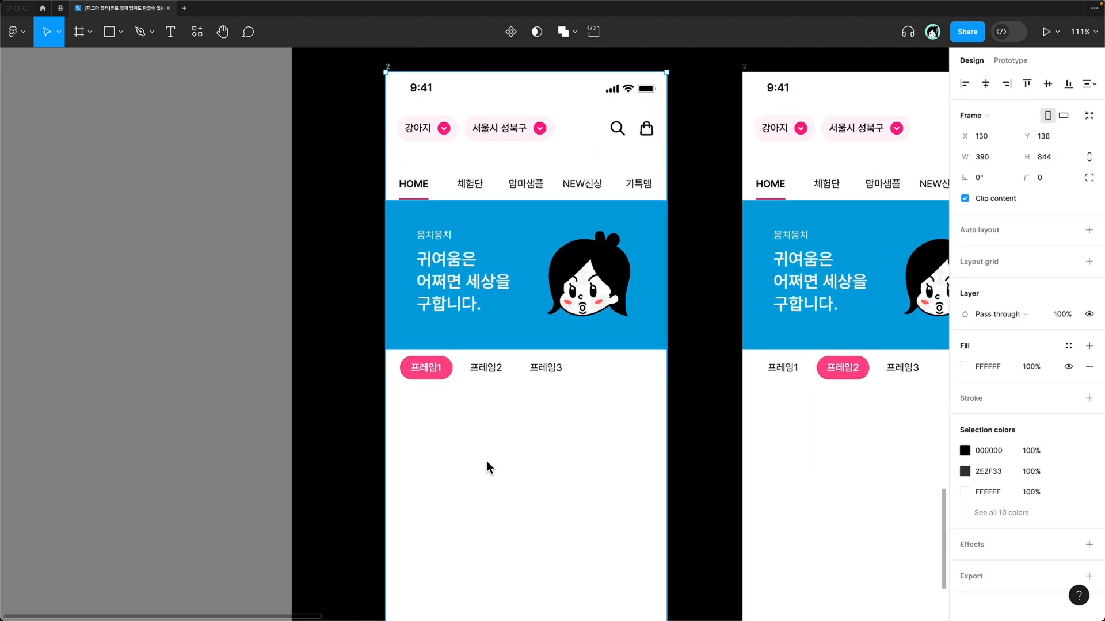
{"action": "key", "text": "super+v"}
{"action": "left_click_drag", "start_coordinate": [535, 347], "coordinate": [533, 394]}
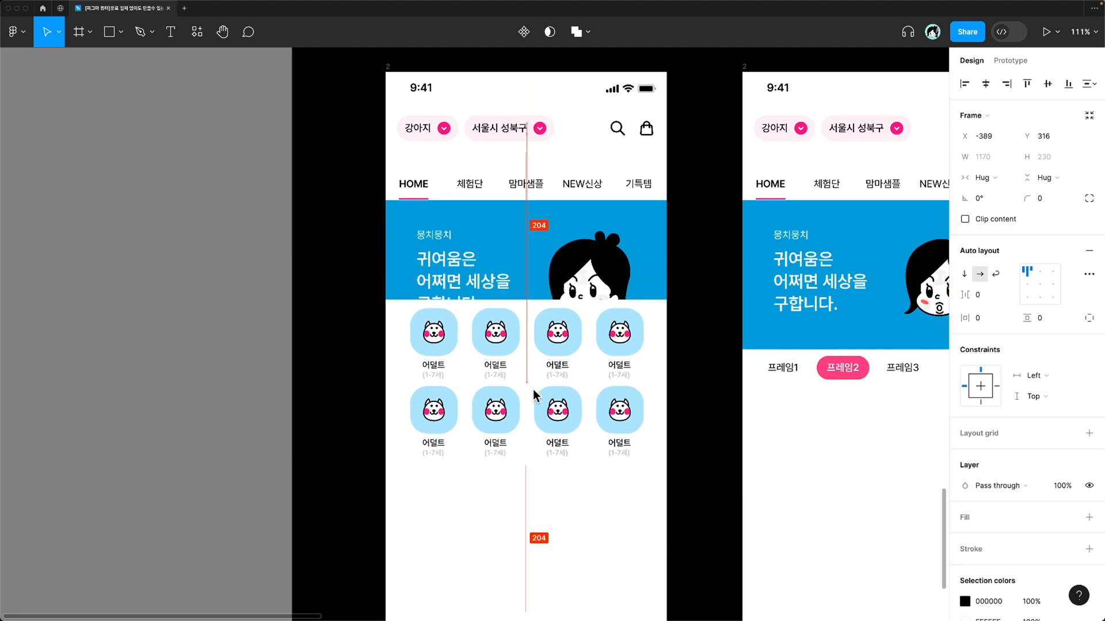
Set the X position of the pasted 프레임 frame in the first phone screen to 0.
{"action": "scroll", "coordinate": [551, 460], "scroll_direction": "down", "scroll_amount": 5}
{"action": "scroll", "coordinate": [552, 460], "scroll_direction": "right", "scroll_amount": 1}
{"action": "scroll", "coordinate": [552, 461], "scroll_direction": "up", "scroll_amount": 5}
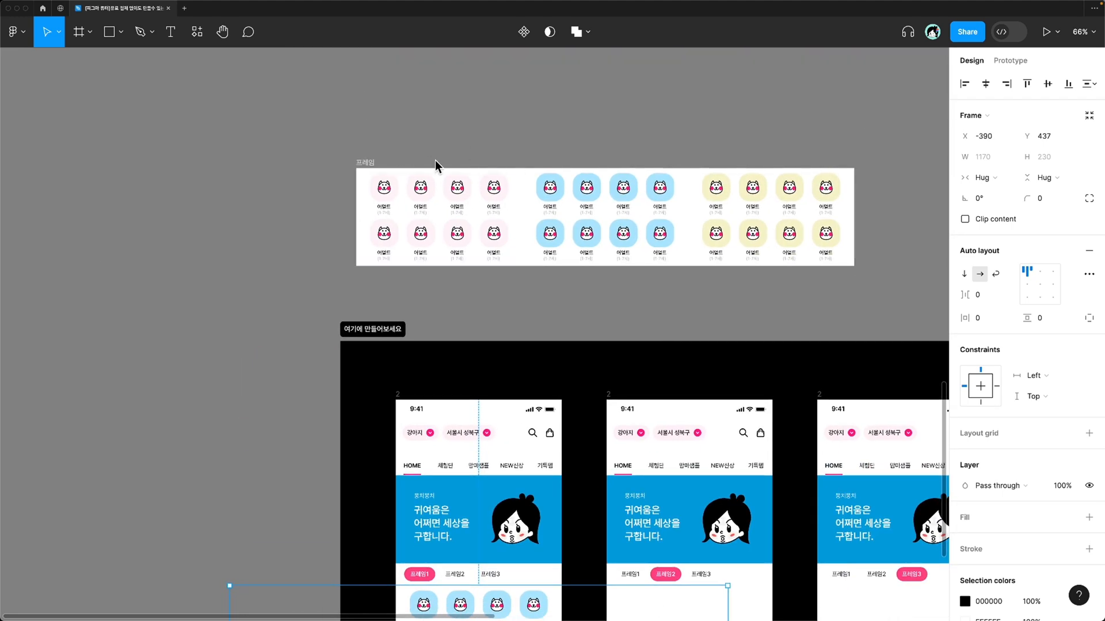
{"action": "scroll", "coordinate": [404, 379], "scroll_direction": "down", "scroll_amount": 4}
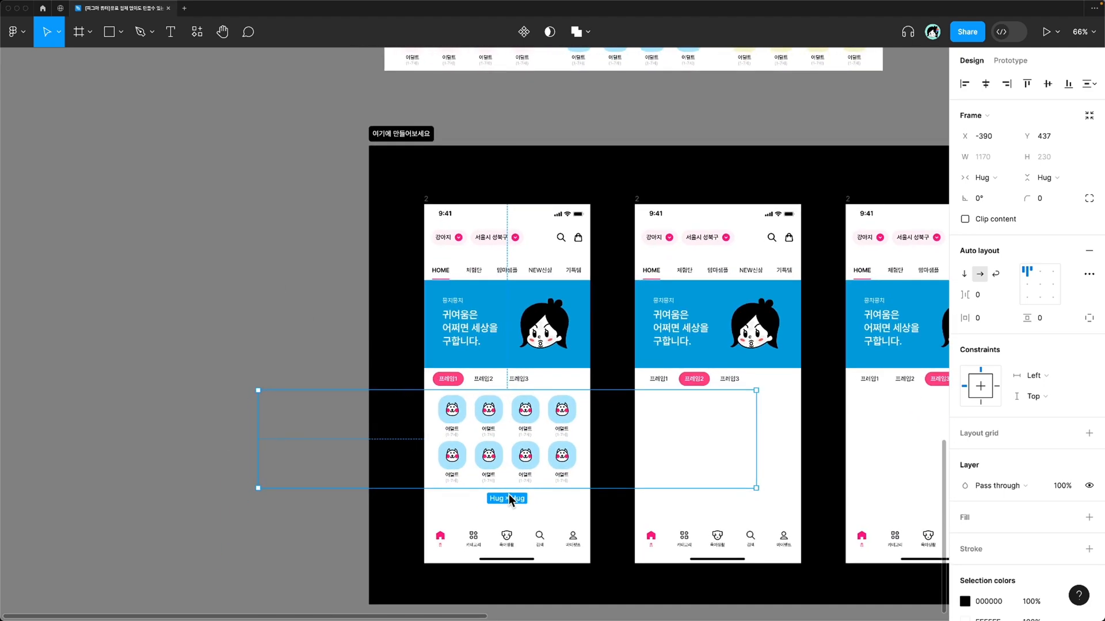
{"action": "left_click", "coordinate": [505, 496]}
{"action": "left_click", "coordinate": [489, 480]}
{"action": "scroll", "coordinate": [483, 452], "scroll_direction": "up", "scroll_amount": 5}
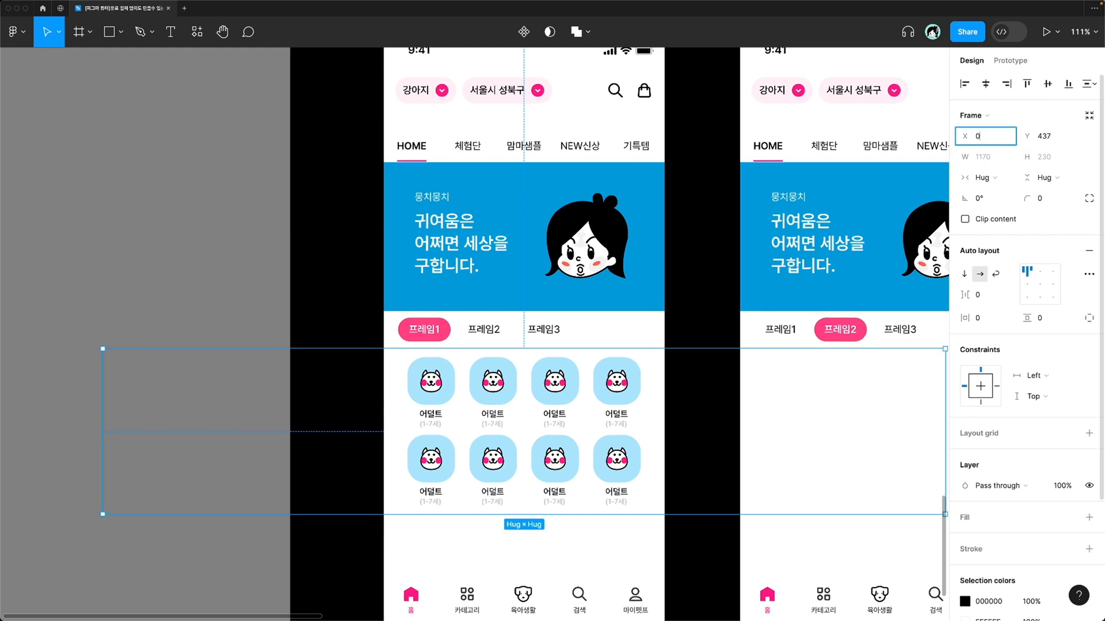
{"action": "key", "text": "Return"}
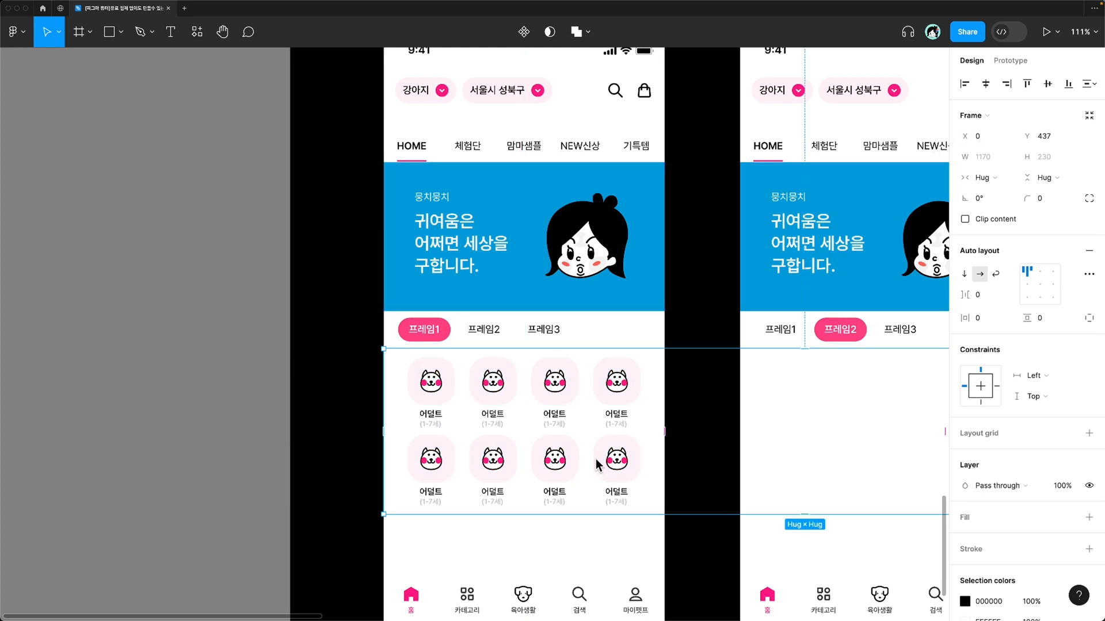
Paste the combined 프레임 frame into the second phone screen.
{"action": "scroll", "coordinate": [598, 465], "scroll_direction": "right", "scroll_amount": 1}
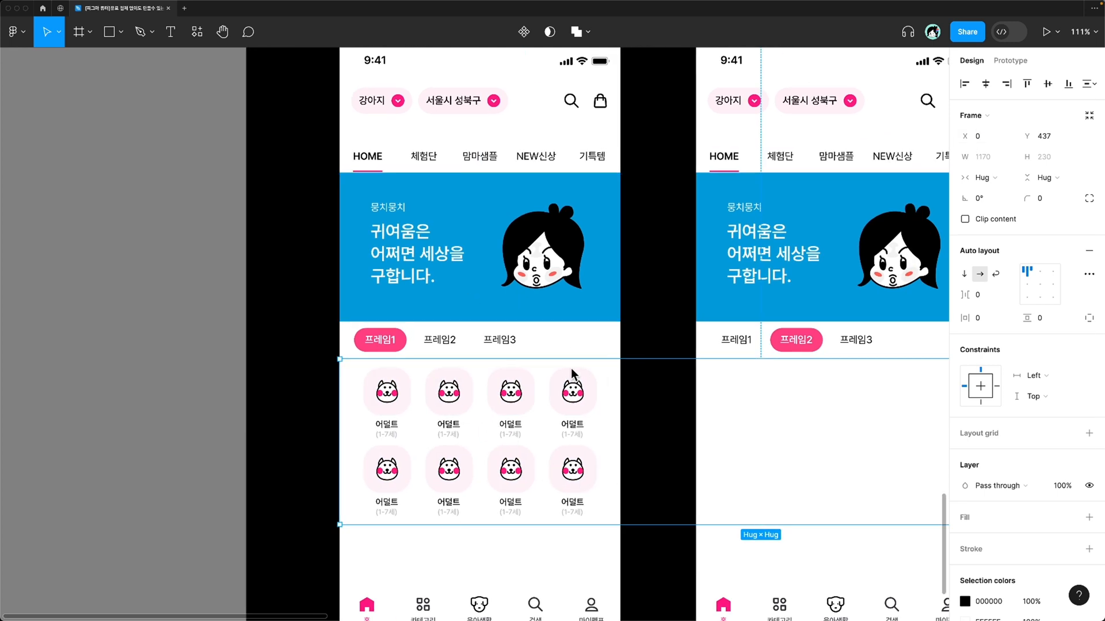
{"action": "scroll", "coordinate": [573, 374], "scroll_direction": "right", "scroll_amount": 4}
{"action": "scroll", "coordinate": [573, 374], "scroll_direction": "up", "scroll_amount": 2}
{"action": "scroll", "coordinate": [572, 368], "scroll_direction": "right", "scroll_amount": 2}
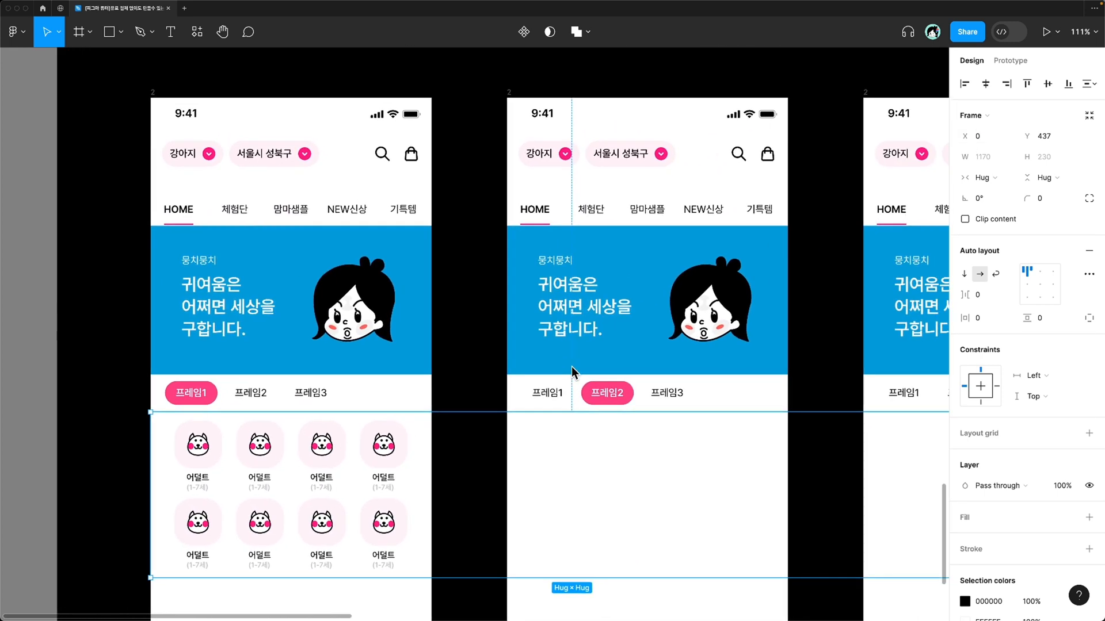
{"action": "left_click", "coordinate": [512, 92]}
{"action": "scroll", "coordinate": [623, 273], "scroll_direction": "down", "scroll_amount": 2}
{"action": "scroll", "coordinate": [624, 274], "scroll_direction": "right", "scroll_amount": 1}
{"action": "scroll", "coordinate": [624, 274], "scroll_direction": "up", "scroll_amount": 1}
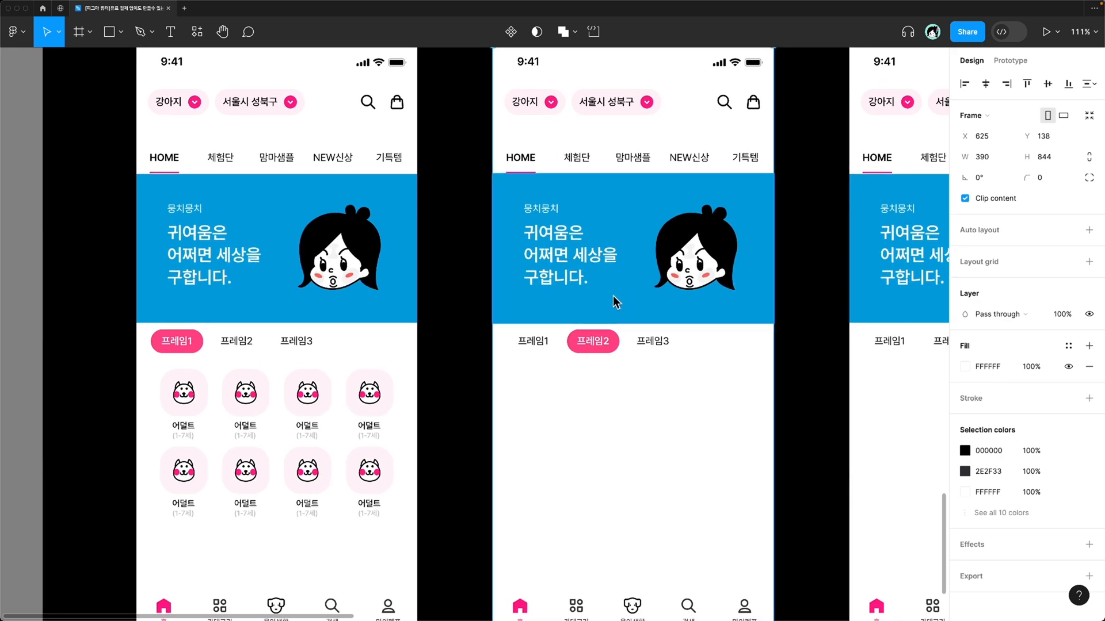
{"action": "key", "text": "ctrl+v"}
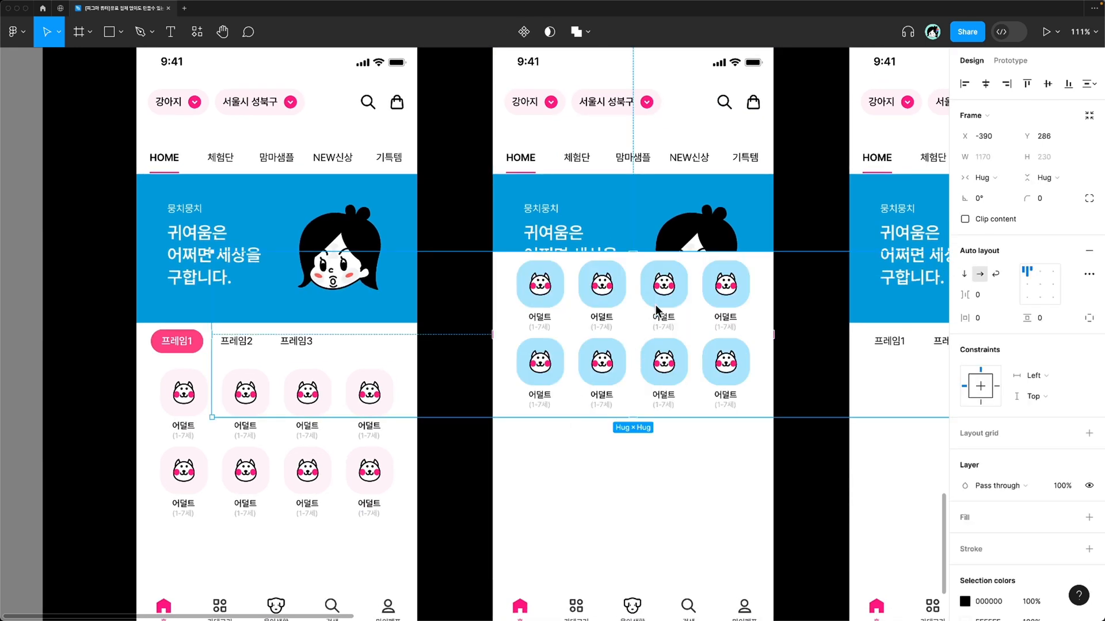
Move the pasted frame below the second screen's tab bar and top-align it with the first screen's 프레임 frame at Y 437.
{"action": "left_click_drag", "start_coordinate": [658, 314], "coordinate": [654, 435]}
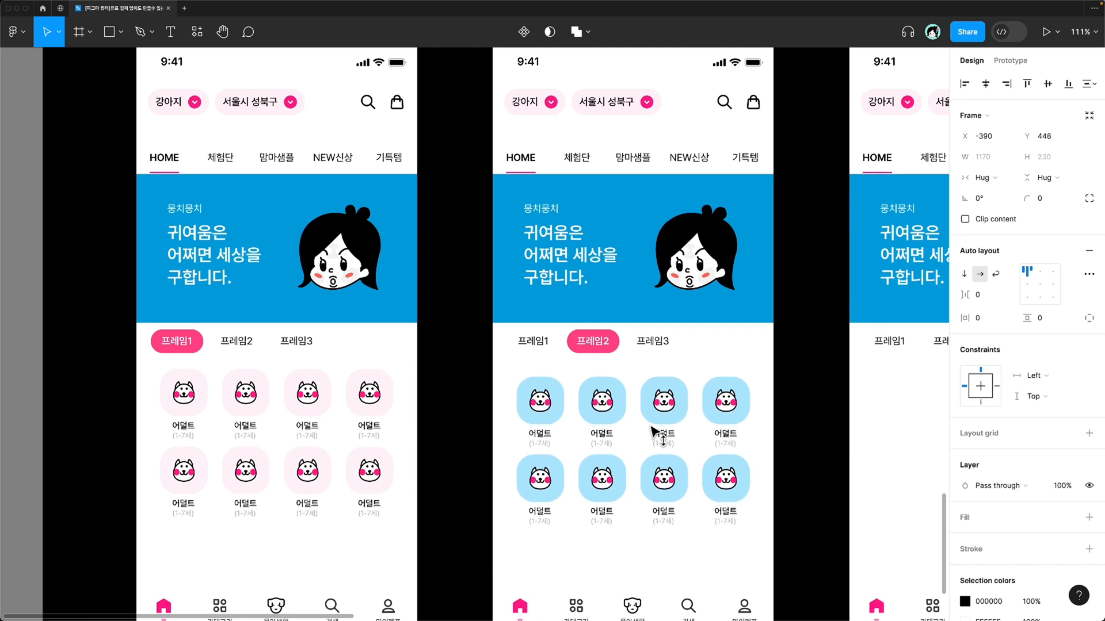
{"action": "left_click", "coordinate": [161, 434], "text": "shift"}
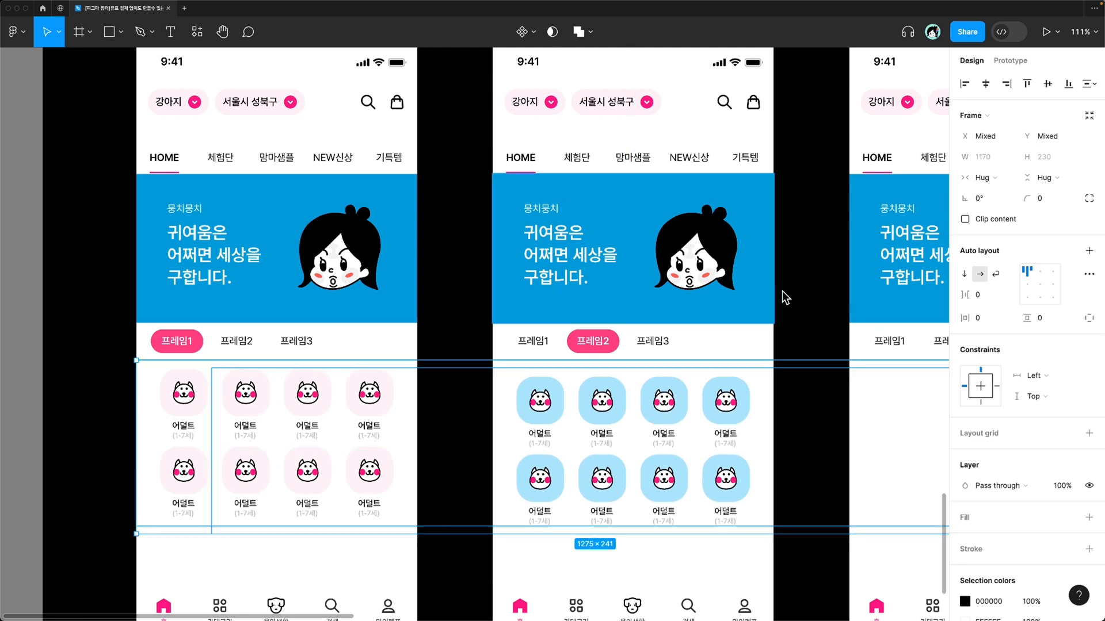
{"action": "left_click", "coordinate": [1027, 83]}
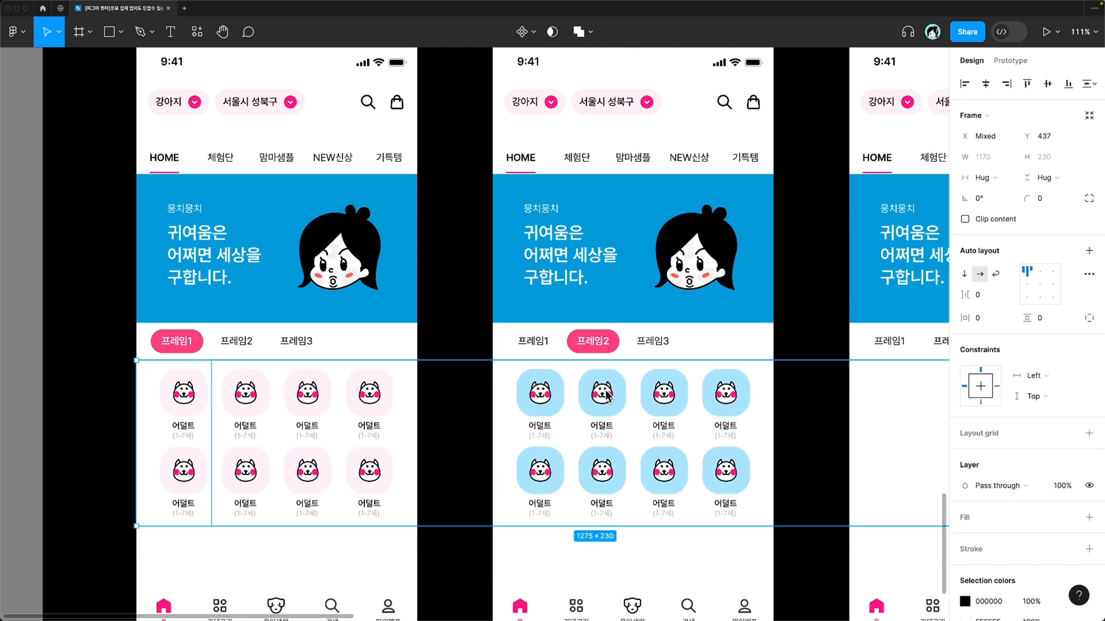
{"action": "left_click", "coordinate": [603, 411]}
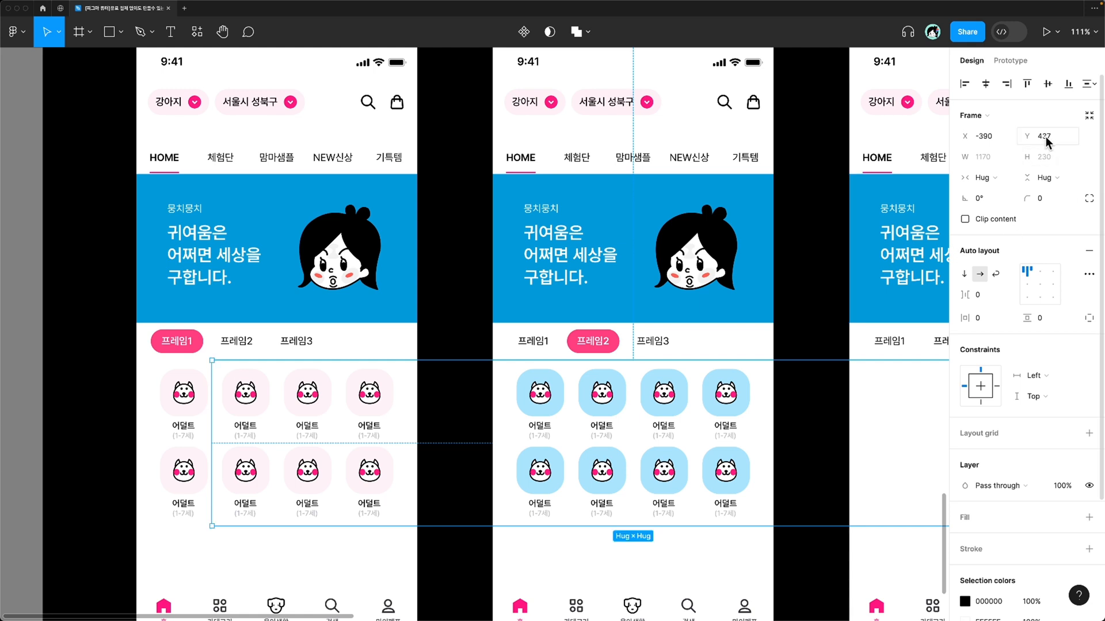
{"action": "left_click", "coordinate": [985, 137]}
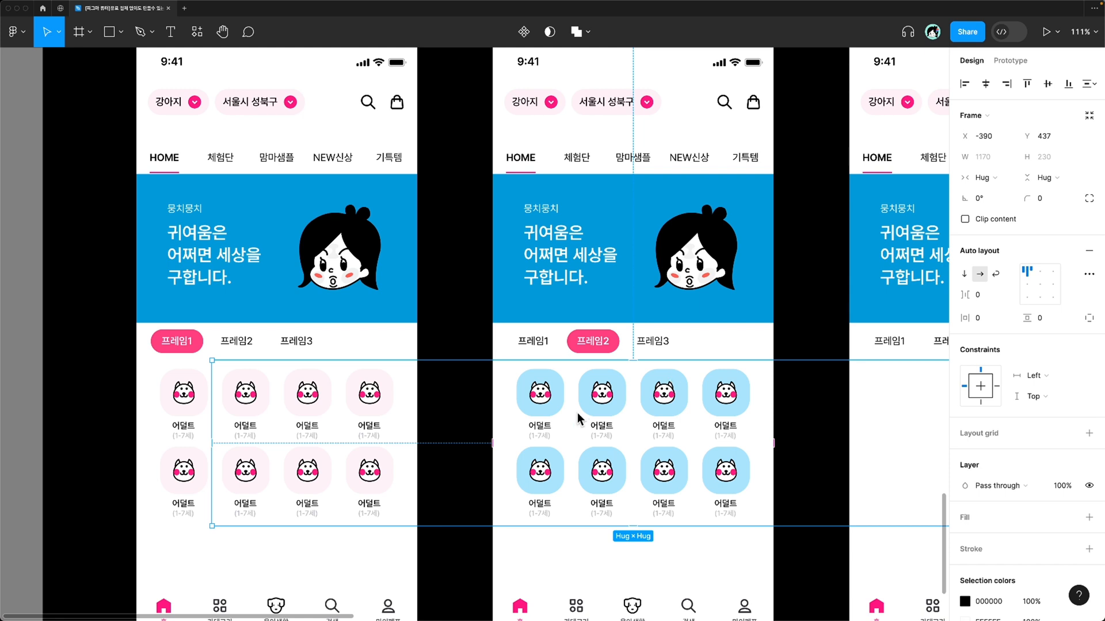
{"action": "left_click_drag", "start_coordinate": [564, 432], "coordinate": [602, 442]}
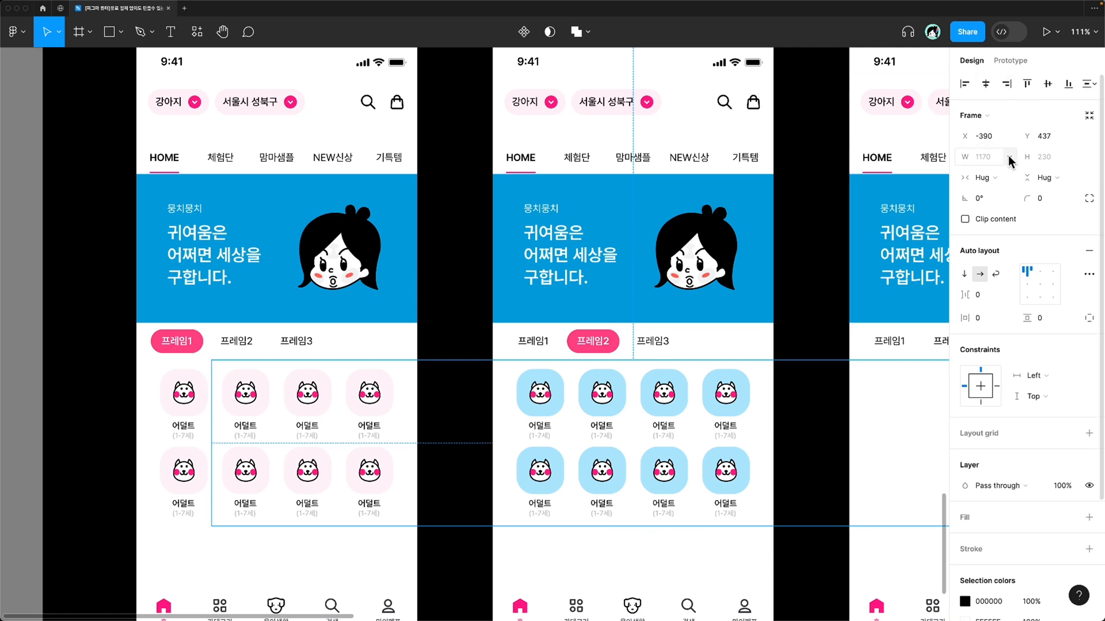
Copy the 프레임 frame from the second phone screen and paste it into the third phone screen.
{"action": "left_click", "coordinate": [788, 309]}
{"action": "scroll", "coordinate": [788, 309], "scroll_direction": "right", "scroll_amount": 2}
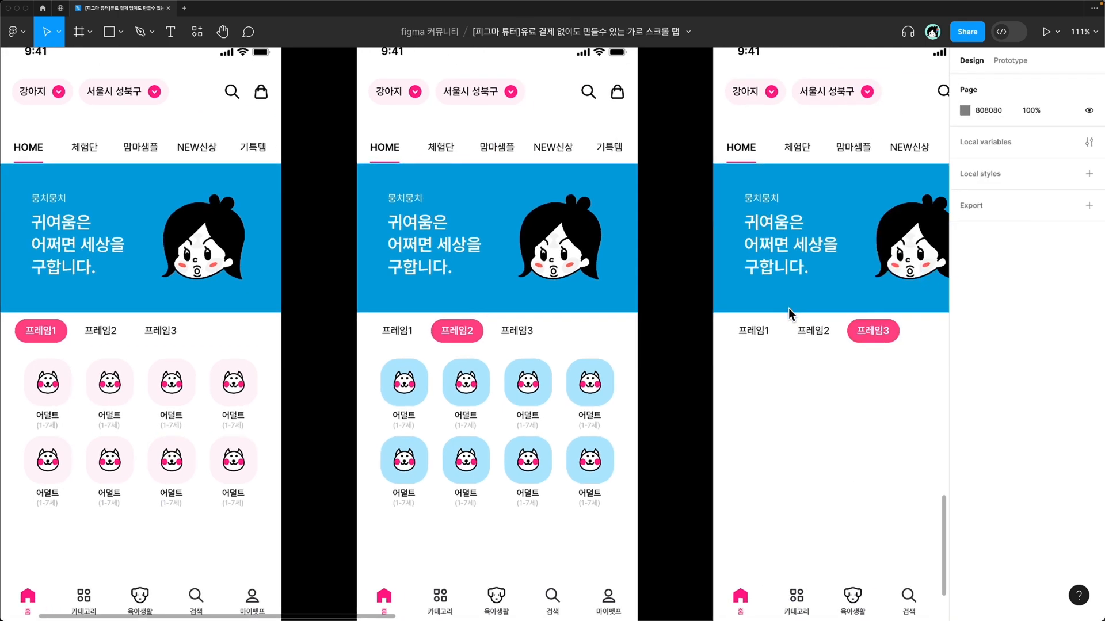
{"action": "scroll", "coordinate": [789, 308], "scroll_direction": "down", "scroll_amount": 3}
{"action": "scroll", "coordinate": [789, 308], "scroll_direction": "right", "scroll_amount": 3}
{"action": "scroll", "coordinate": [788, 309], "scroll_direction": "up", "scroll_amount": 1}
{"action": "left_click", "coordinate": [442, 483]}
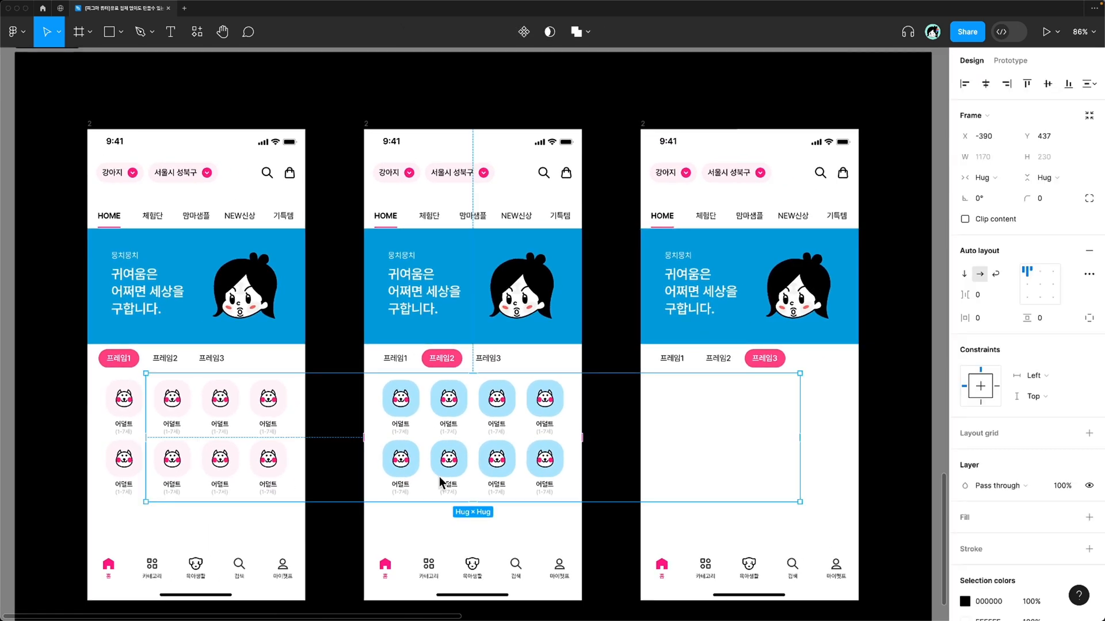
{"action": "scroll", "coordinate": [485, 415], "scroll_direction": "up", "scroll_amount": 3}
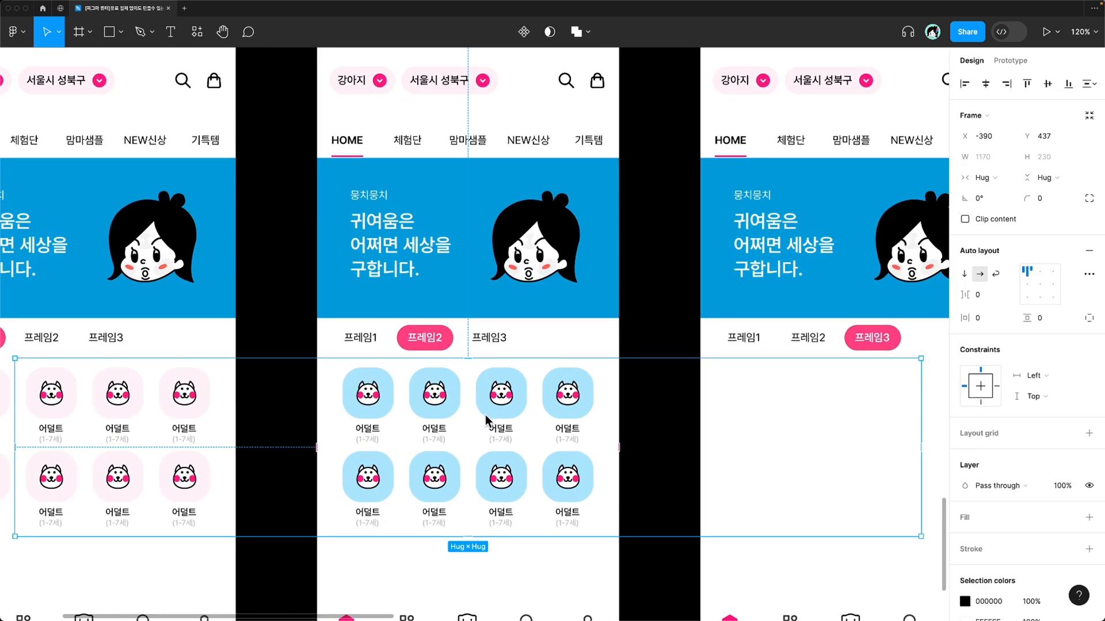
{"action": "scroll", "coordinate": [532, 408], "scroll_direction": "right", "scroll_amount": 3}
{"action": "scroll", "coordinate": [532, 409], "scroll_direction": "up", "scroll_amount": 1}
{"action": "scroll", "coordinate": [532, 409], "scroll_direction": "down", "scroll_amount": 3}
{"action": "left_click", "coordinate": [529, 152]}
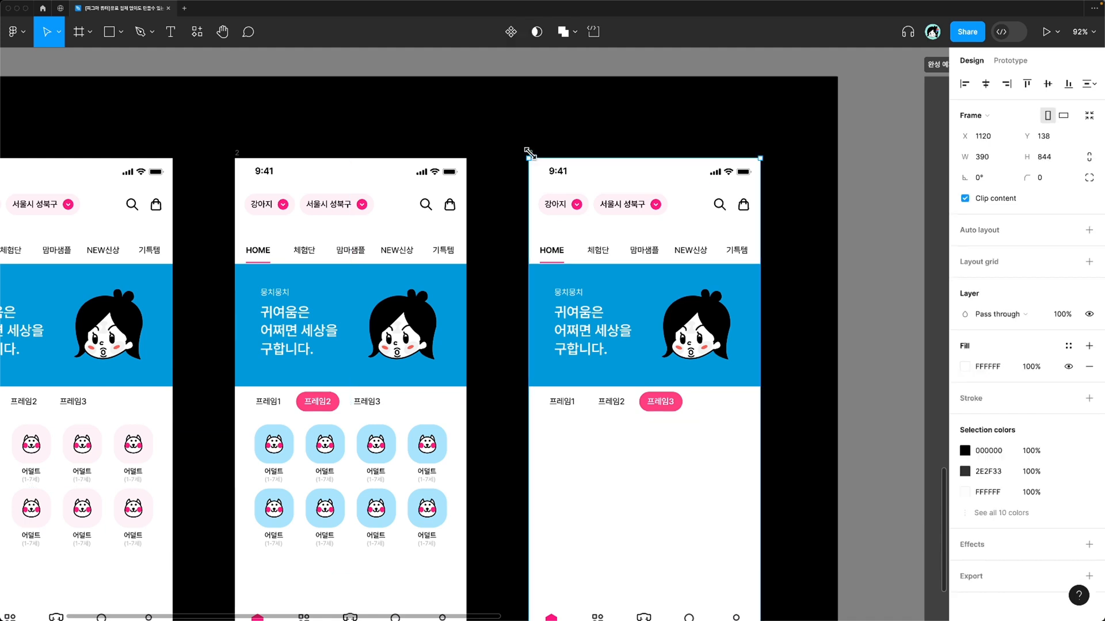
{"action": "scroll", "coordinate": [531, 155], "scroll_direction": "down", "scroll_amount": 1}
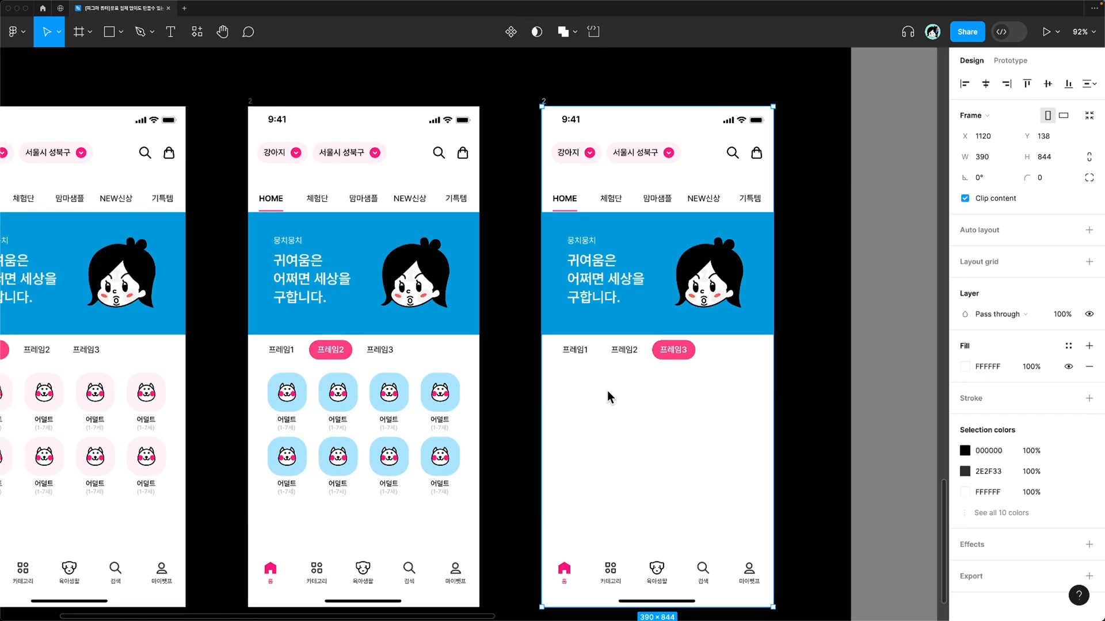
{"action": "key", "text": "super+v"}
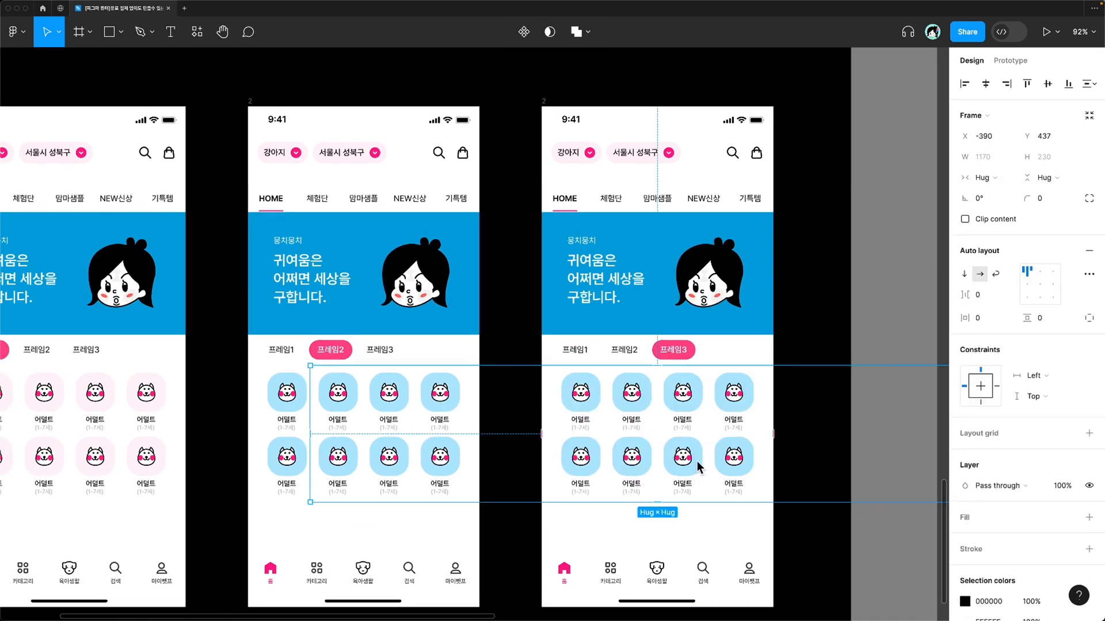
Shift the third screen's 프레임 frame by another -390 to X -780, then deselect it.
{"action": "scroll", "coordinate": [690, 447], "scroll_direction": "up", "scroll_amount": 6}
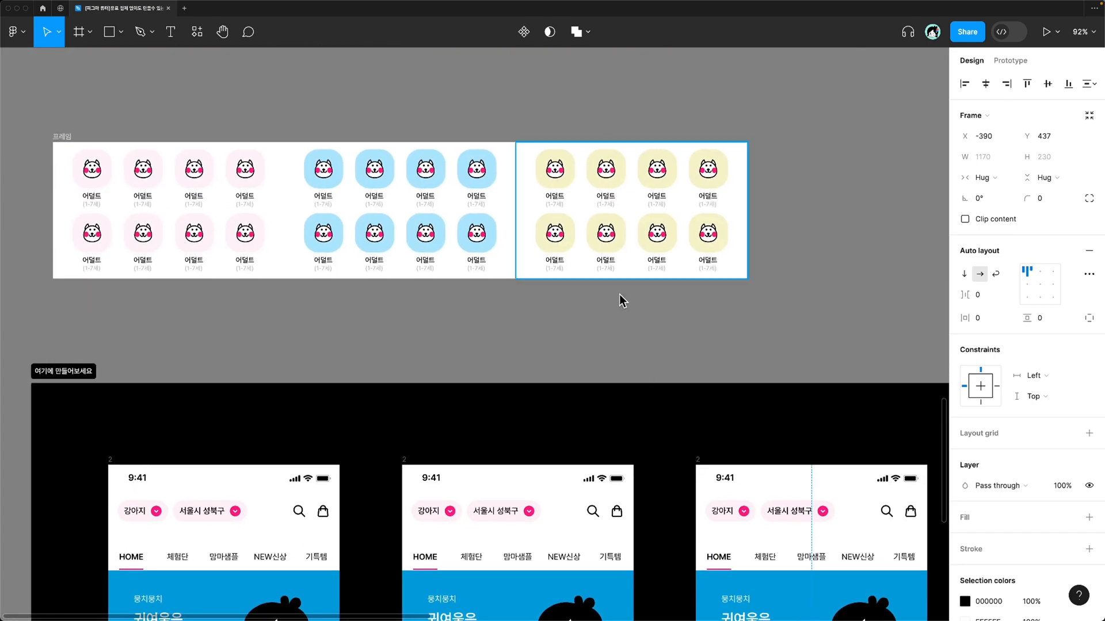
{"action": "scroll", "coordinate": [716, 406], "scroll_direction": "down", "scroll_amount": 6}
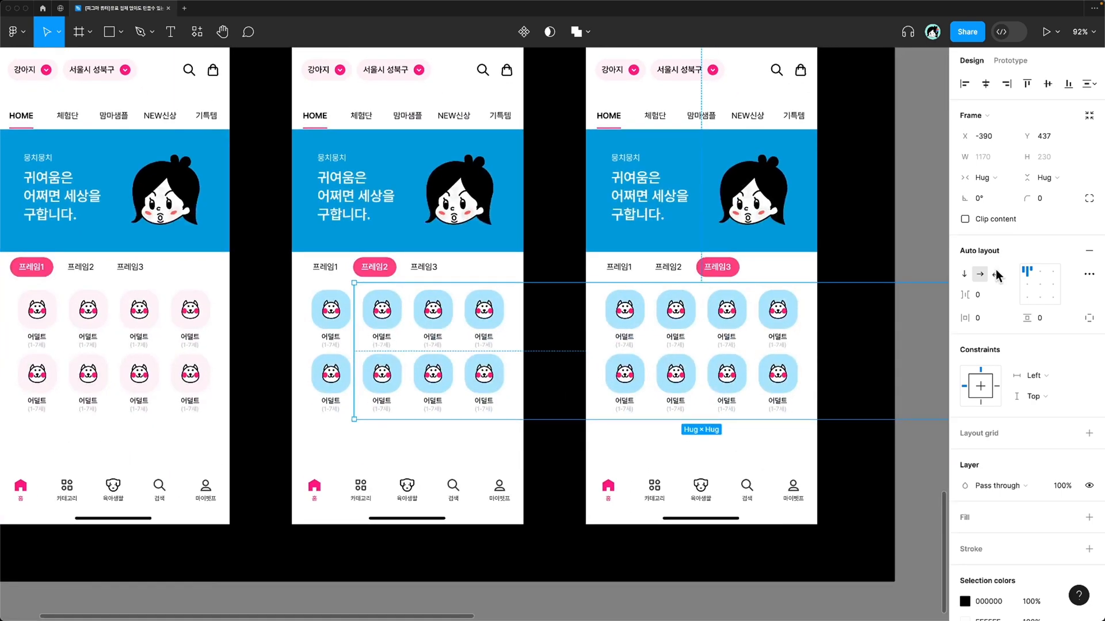
{"action": "left_click", "coordinate": [1002, 137]}
{"action": "key", "text": "Right"}
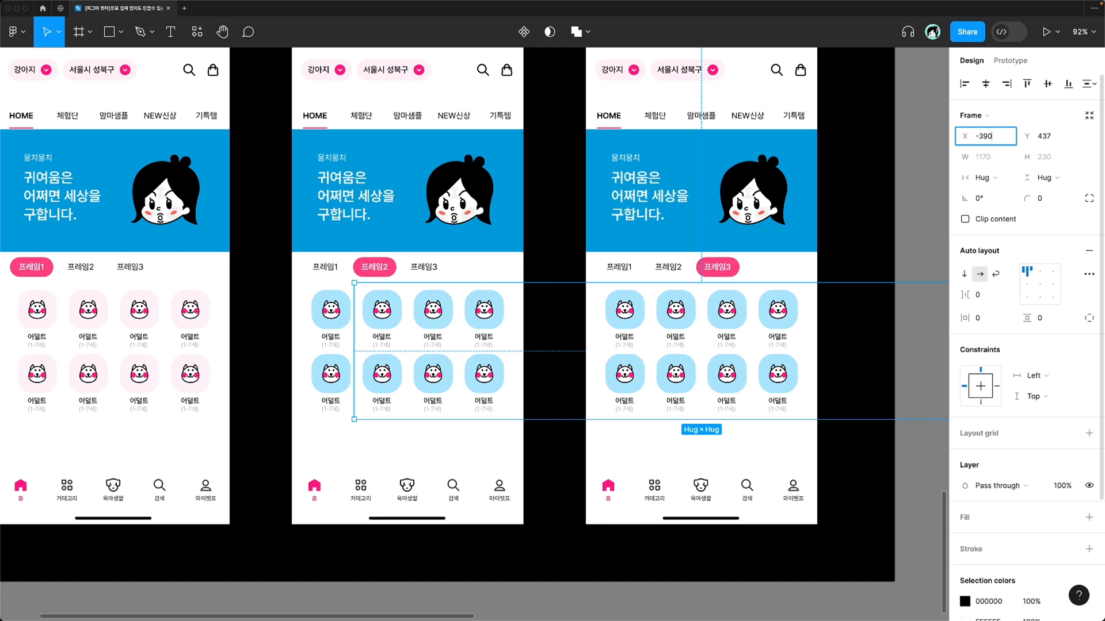
{"action": "type", "text": "-390"}
{"action": "key", "text": "Return"}
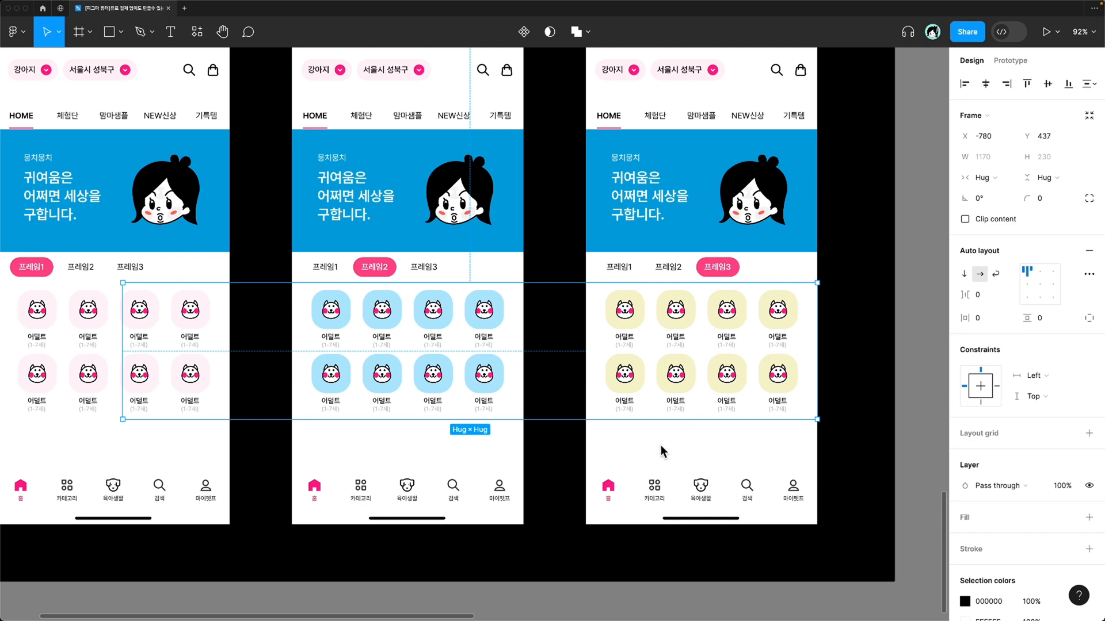
{"action": "scroll", "coordinate": [660, 452], "scroll_direction": "left", "scroll_amount": 4}
{"action": "scroll", "coordinate": [660, 452], "scroll_direction": "up", "scroll_amount": 2}
{"action": "left_click", "coordinate": [656, 506]}
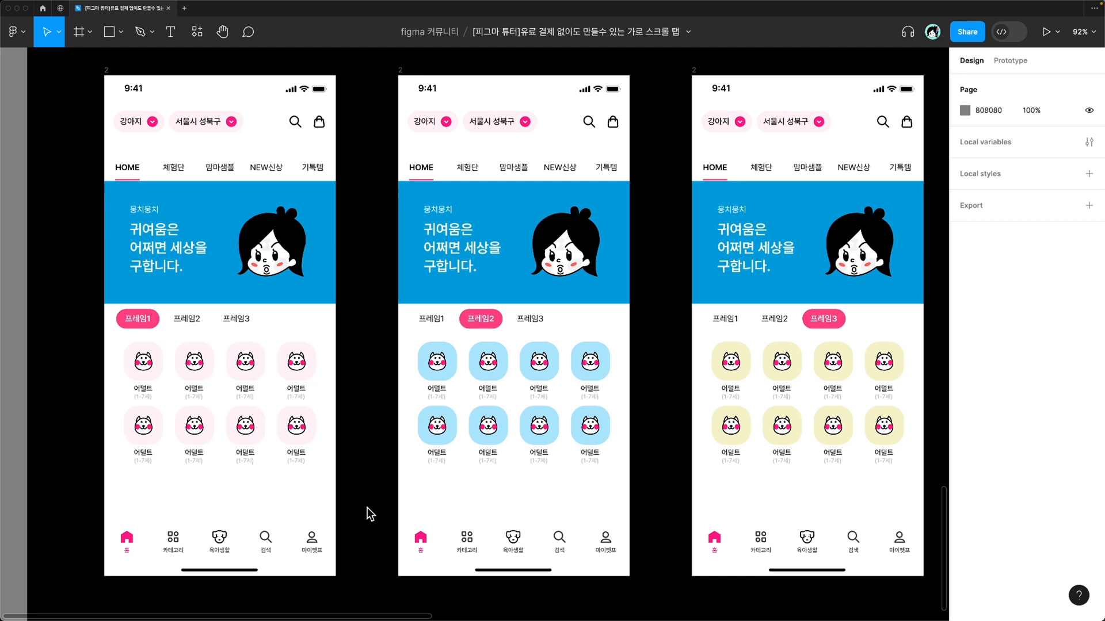
Set the prototype device to iPhone 14.
{"action": "left_click", "coordinate": [1004, 59]}
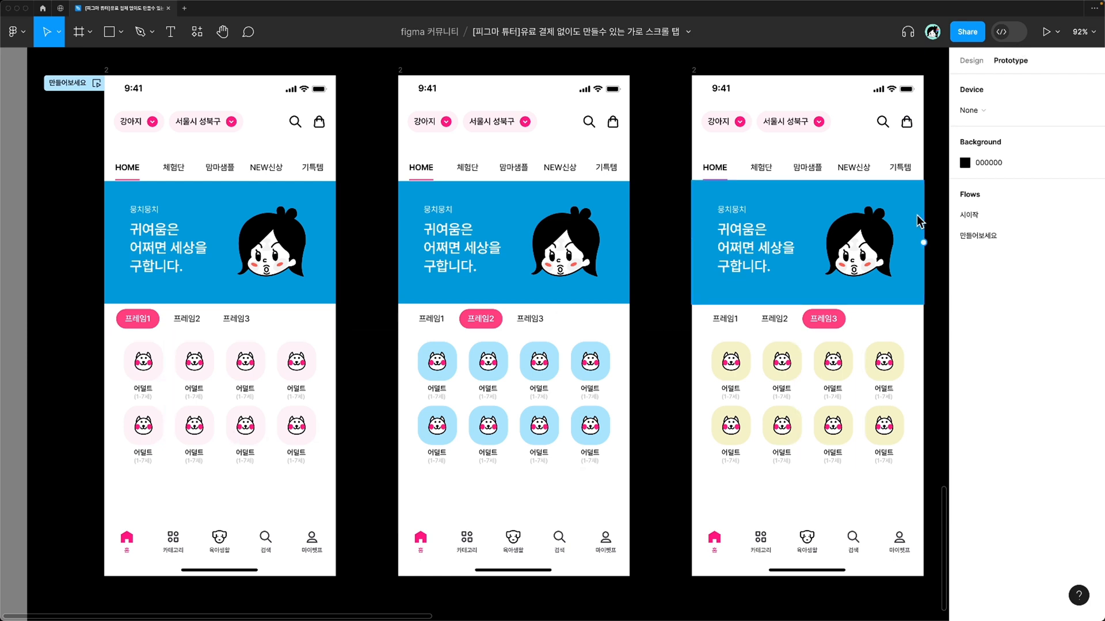
{"action": "left_click", "coordinate": [996, 110]}
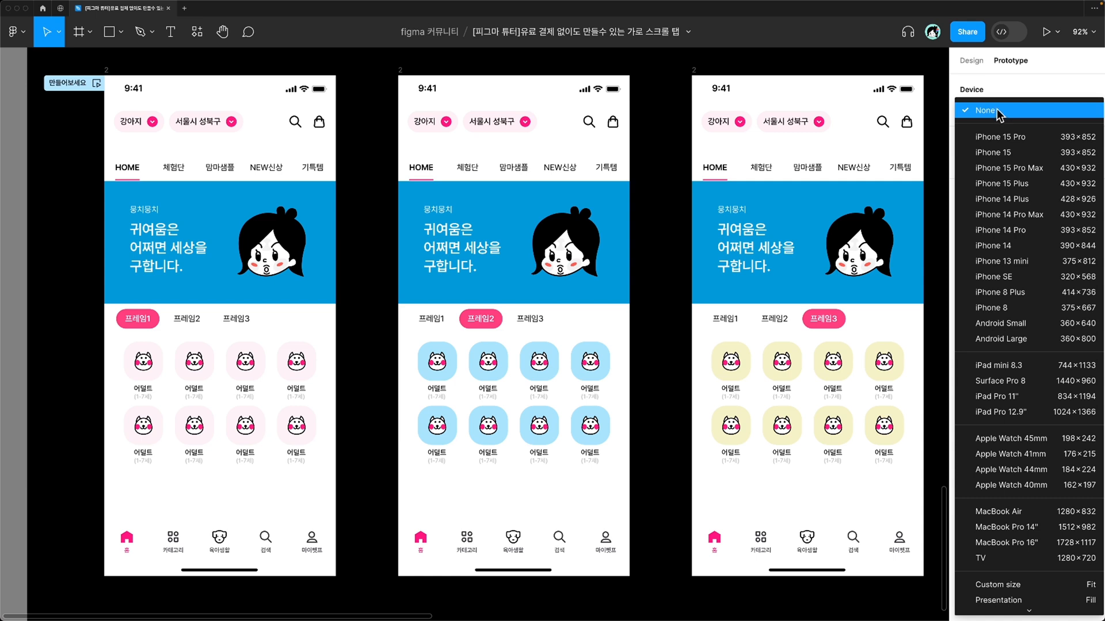
{"action": "left_click", "coordinate": [1014, 246]}
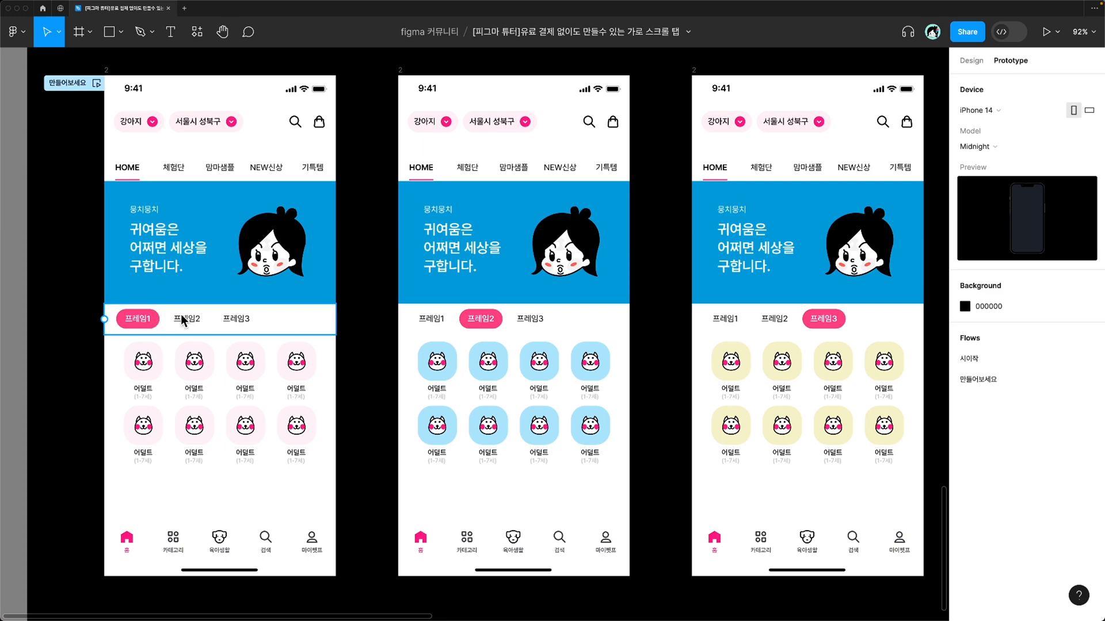
Connect the 프레임2 tabs of the first and third phone screens to the second screen with an On tap, Navigate to interaction.
{"action": "left_click_drag", "start_coordinate": [184, 319], "coordinate": [253, 321]}
{"action": "left_click", "coordinate": [251, 316]}
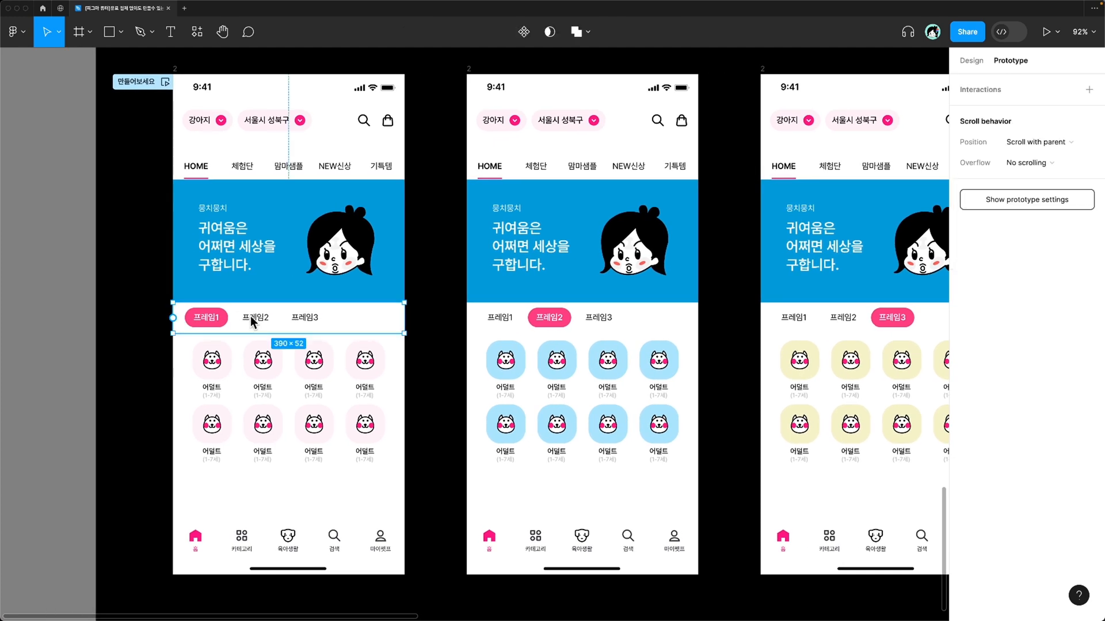
{"action": "double_click", "coordinate": [250, 316]}
{"action": "scroll", "coordinate": [327, 382], "scroll_direction": "right", "scroll_amount": 2}
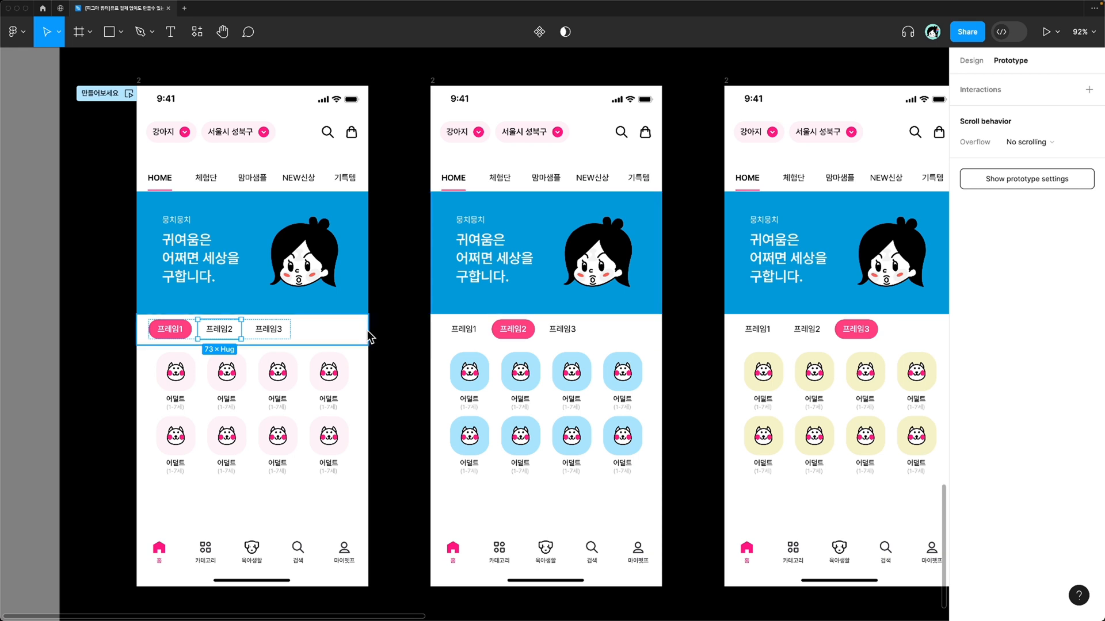
{"action": "scroll", "coordinate": [857, 353], "scroll_direction": "right", "scroll_amount": 1}
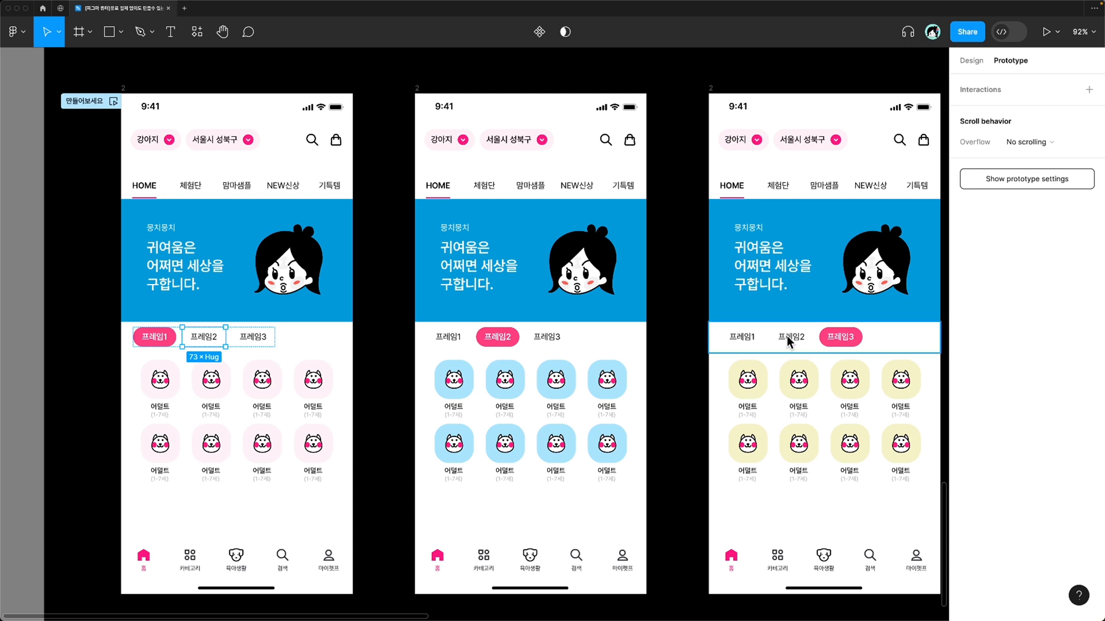
{"action": "left_click", "coordinate": [786, 338], "text": "shift"}
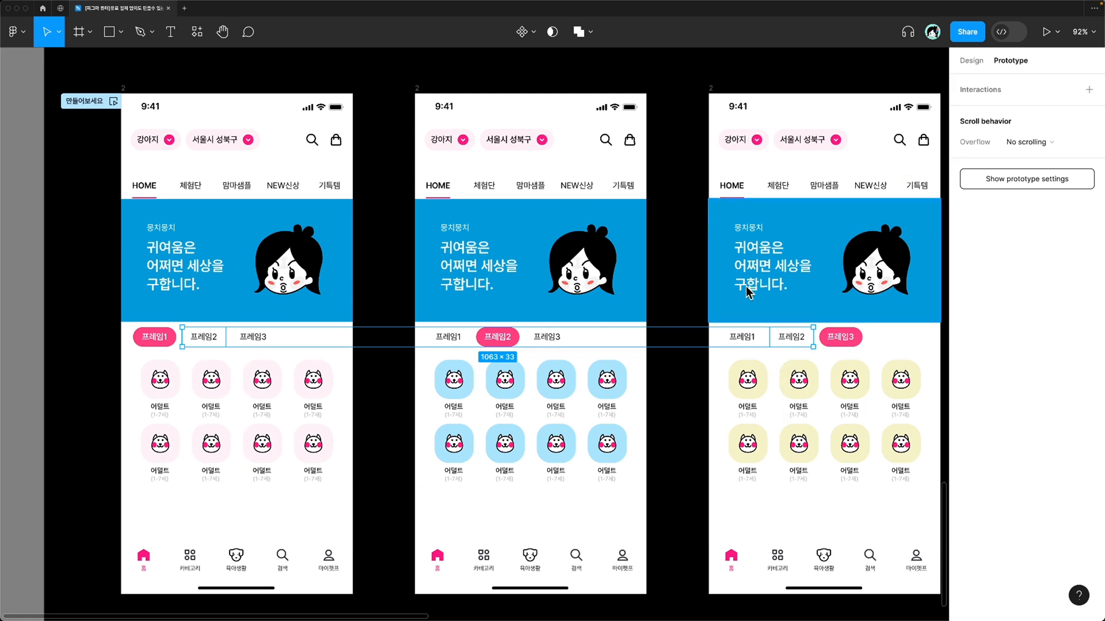
{"action": "mouse_move", "coordinate": [771, 340]}
{"action": "scroll", "coordinate": [772, 341], "scroll_direction": "up", "scroll_amount": 5}
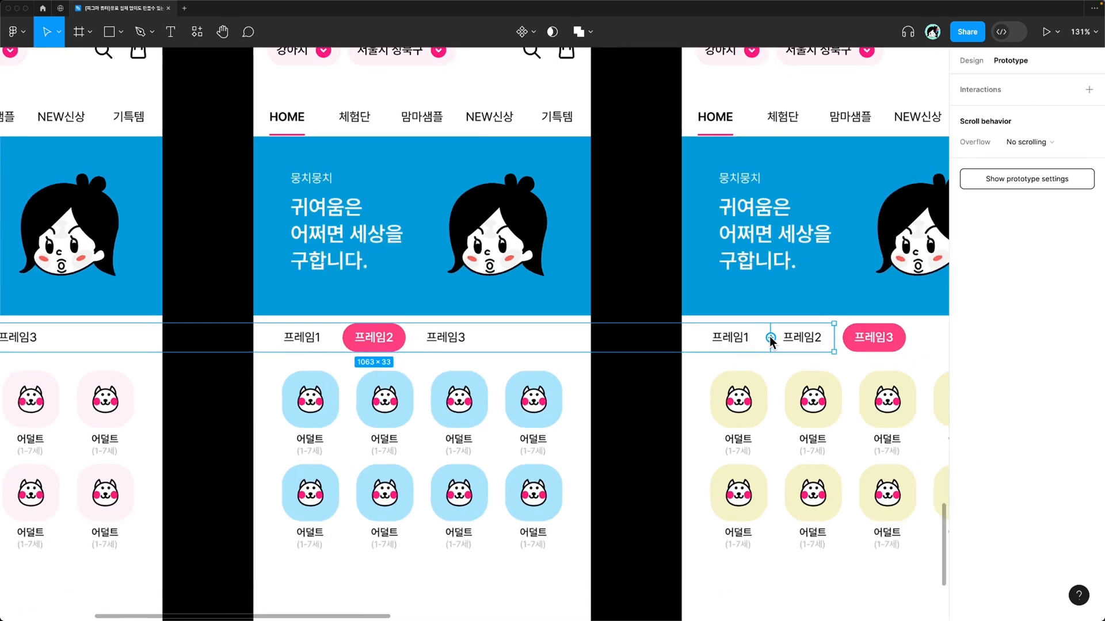
{"action": "scroll", "coordinate": [772, 337], "scroll_direction": "up", "scroll_amount": 3}
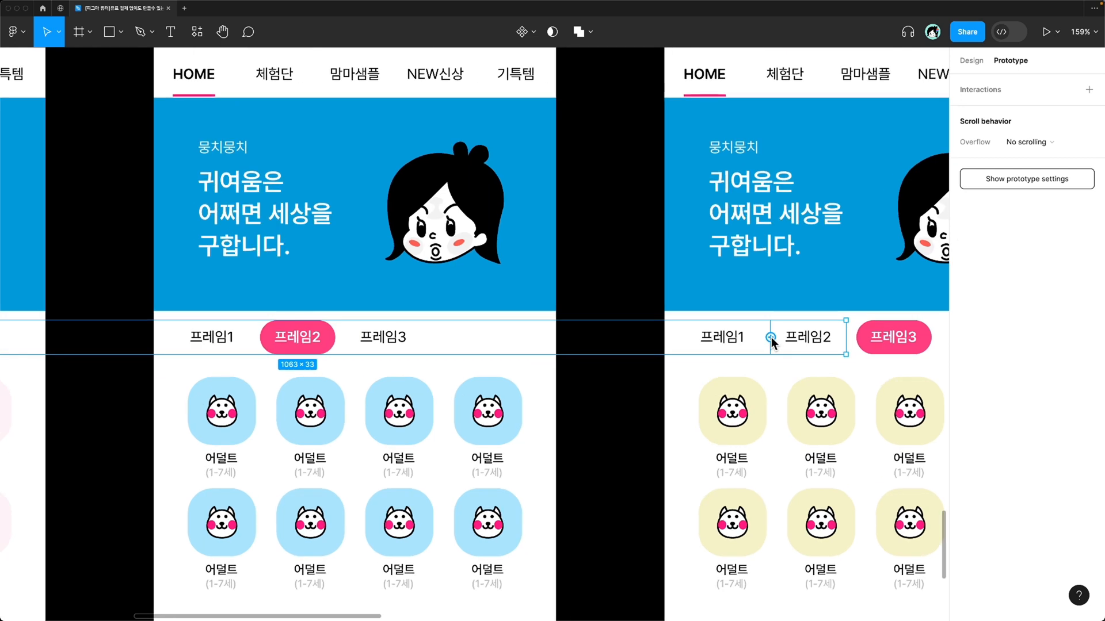
{"action": "scroll", "coordinate": [772, 341], "scroll_direction": "down", "scroll_amount": 5}
{"action": "scroll", "coordinate": [771, 342], "scroll_direction": "down", "scroll_amount": 1}
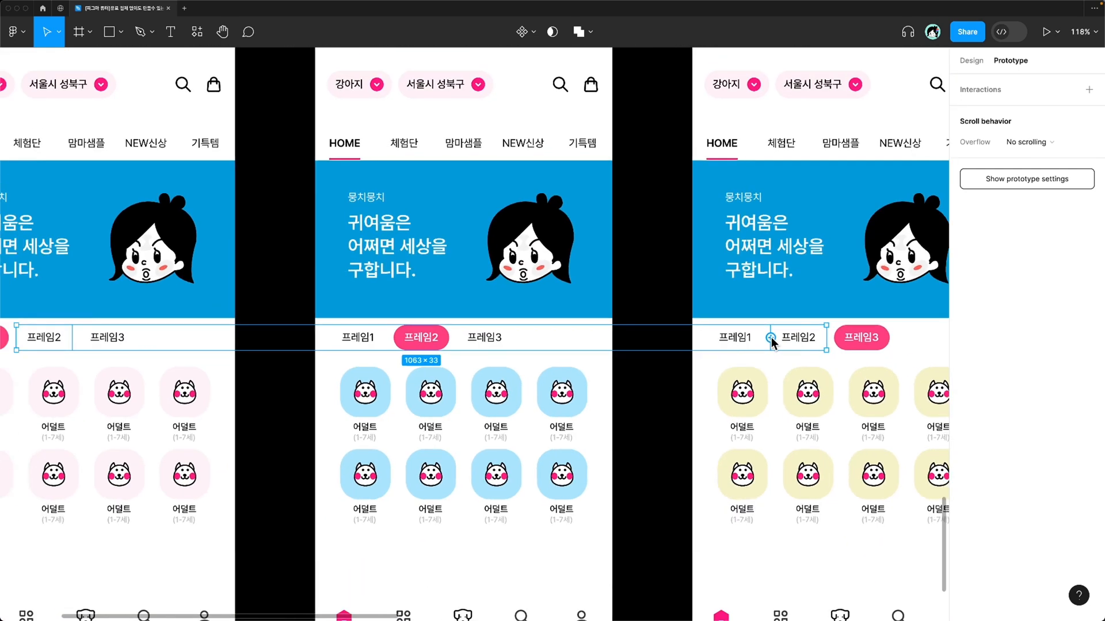
{"action": "left_click_drag", "start_coordinate": [770, 337], "coordinate": [604, 297]}
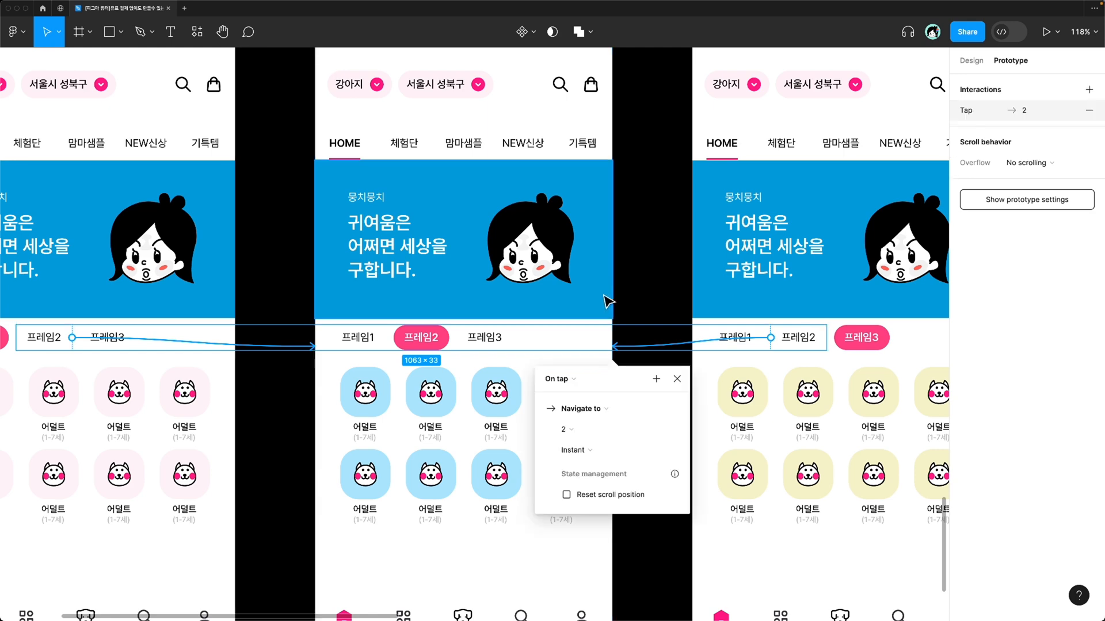
Move the interaction settings window clear of the second phone screen's 프레임2 tab.
{"action": "scroll", "coordinate": [570, 561], "scroll_direction": "left", "scroll_amount": 3}
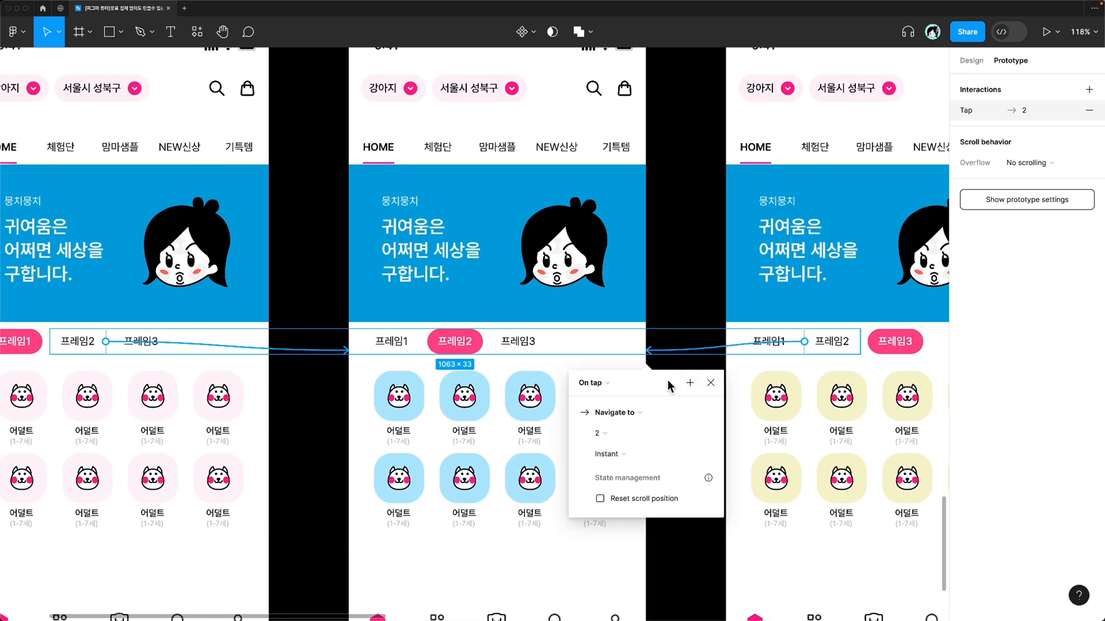
{"action": "left_click_drag", "start_coordinate": [667, 380], "coordinate": [468, 259]}
{"action": "scroll", "coordinate": [443, 443], "scroll_direction": "left", "scroll_amount": 3}
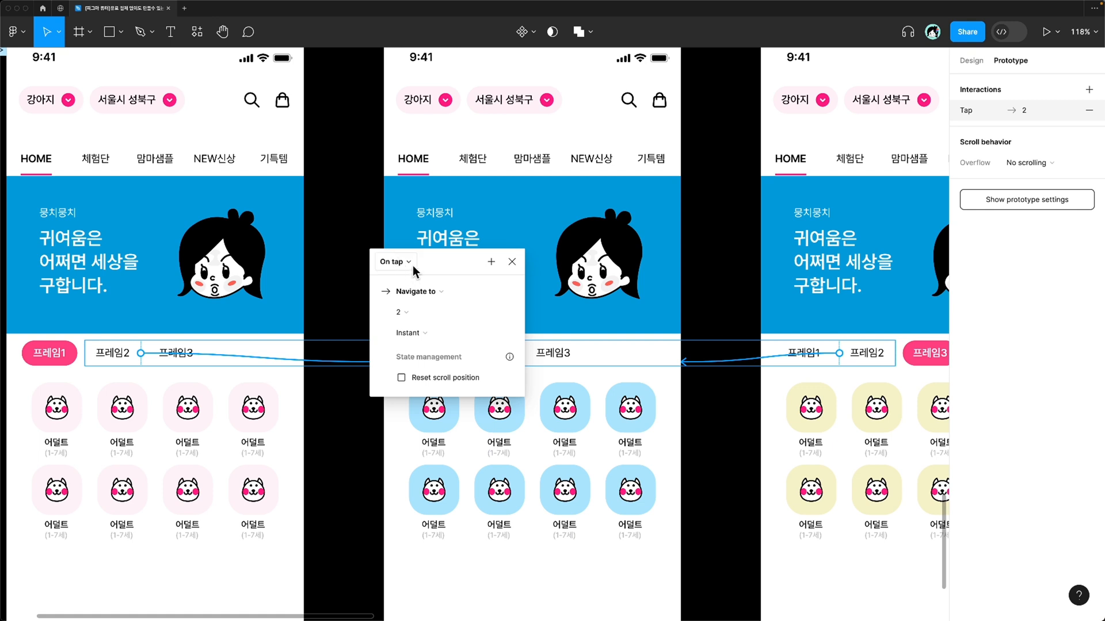
{"action": "left_click_drag", "start_coordinate": [436, 267], "coordinate": [698, 288]}
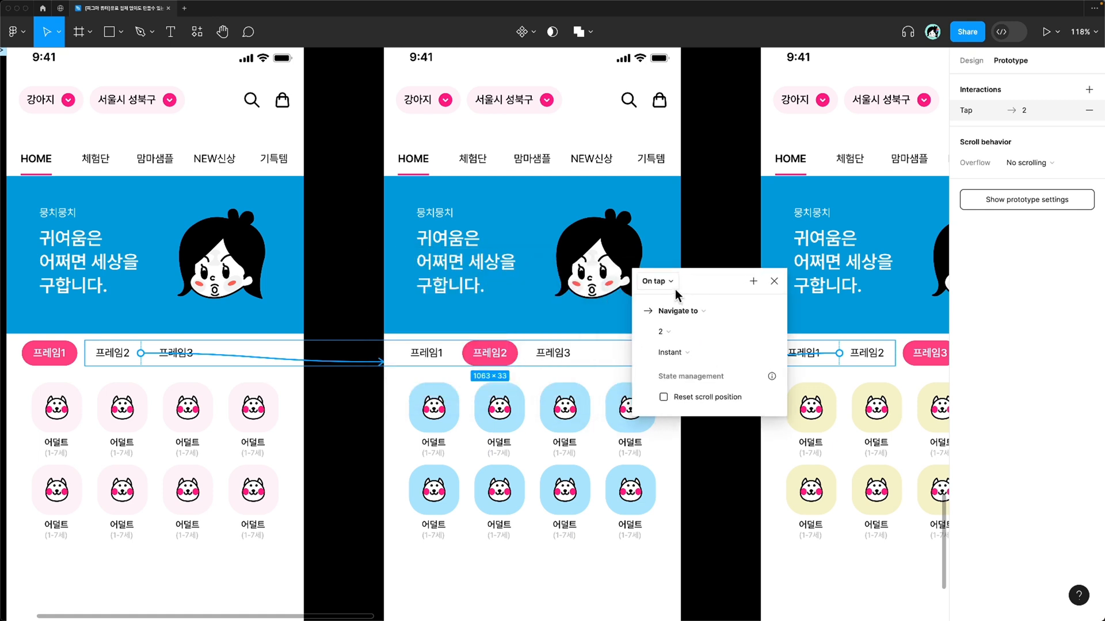
Look through the trigger and action options of the 프레임2 tab interaction, keeping On tap and Navigate to.
{"action": "left_click", "coordinate": [673, 289]}
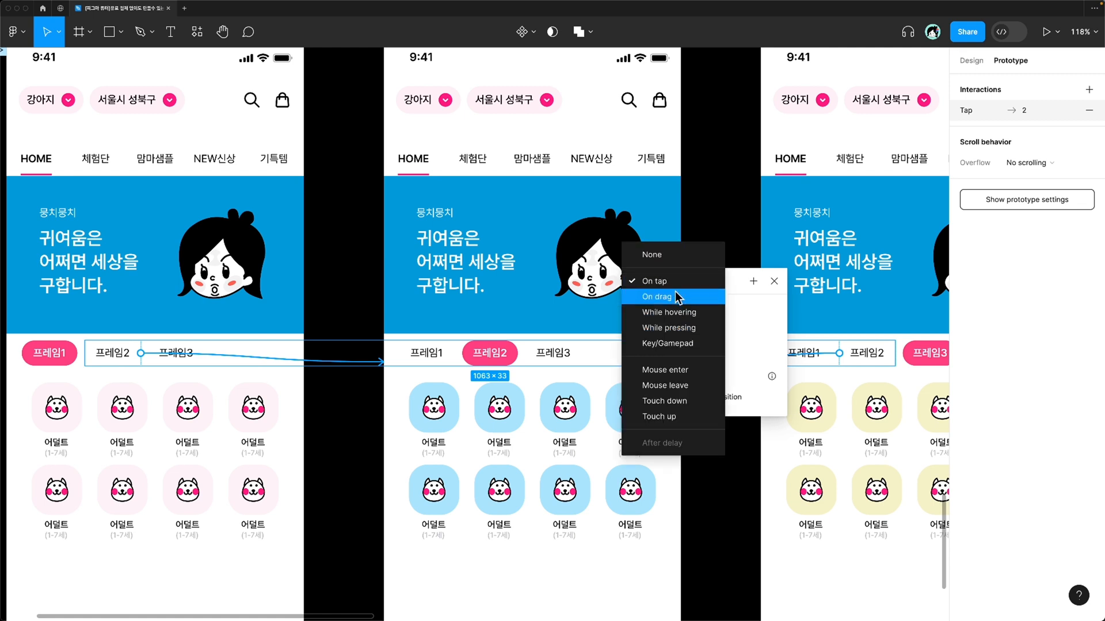
{"action": "left_click", "coordinate": [746, 285]}
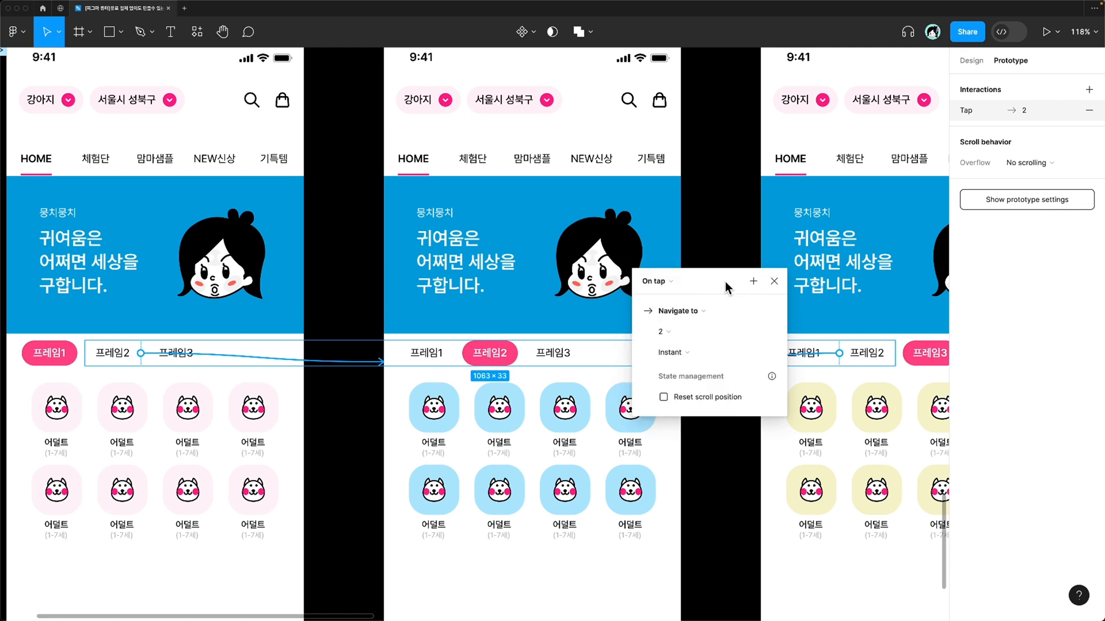
{"action": "left_click_drag", "start_coordinate": [725, 282], "coordinate": [779, 257]}
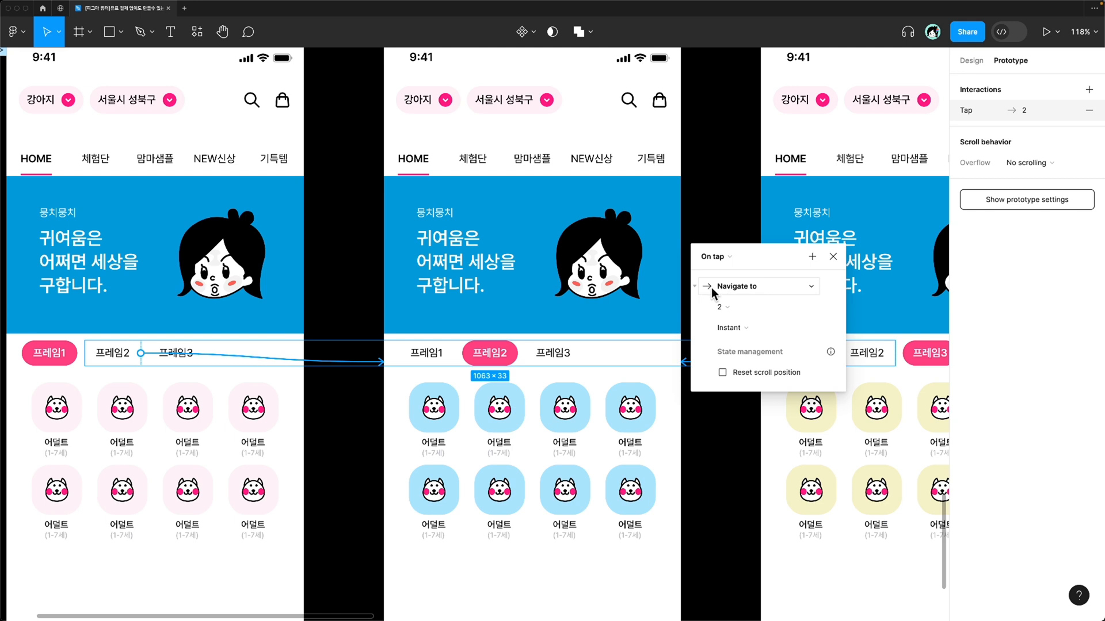
{"action": "left_click", "coordinate": [807, 288]}
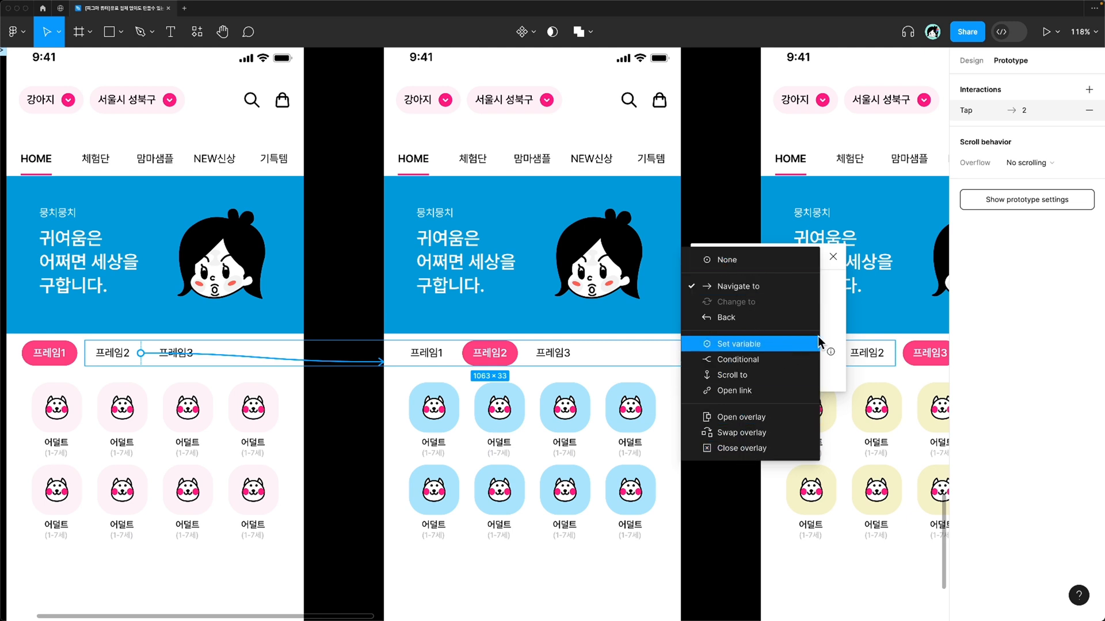
{"action": "left_click", "coordinate": [751, 286]}
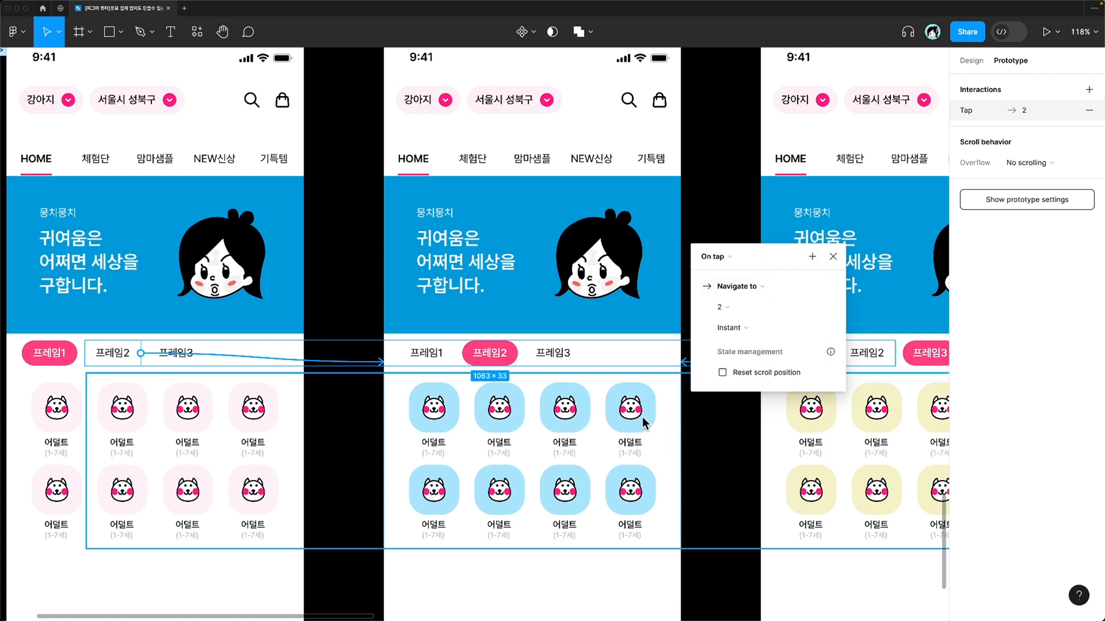
Set the animation of the 프레임2 tab interaction to Smart animate.
{"action": "left_click_drag", "start_coordinate": [759, 255], "coordinate": [661, 248]}
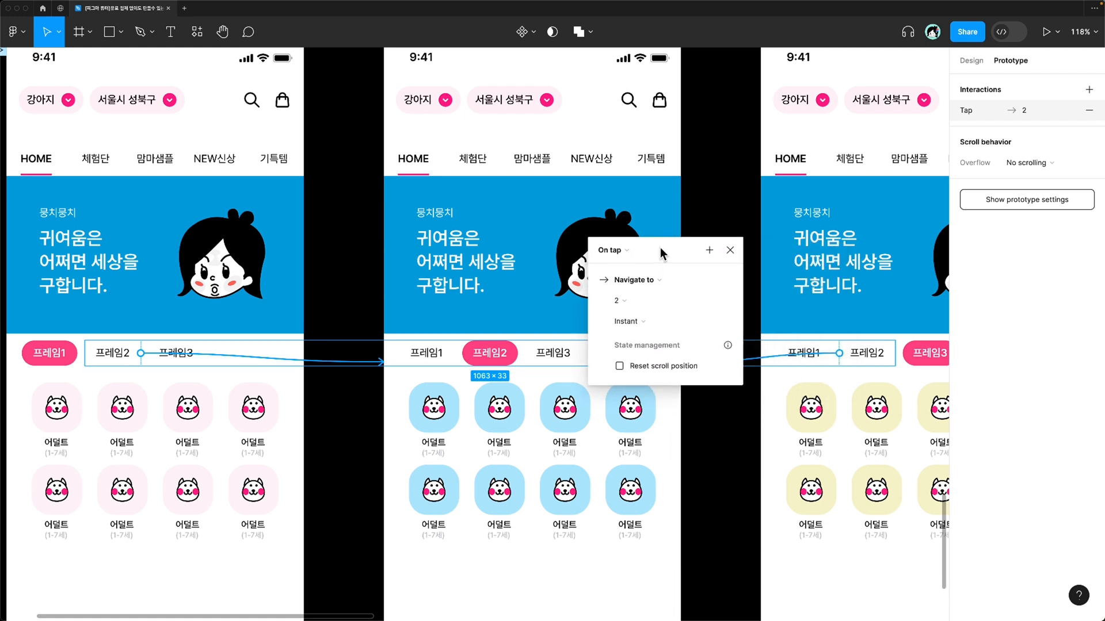
{"action": "left_click", "coordinate": [634, 323]}
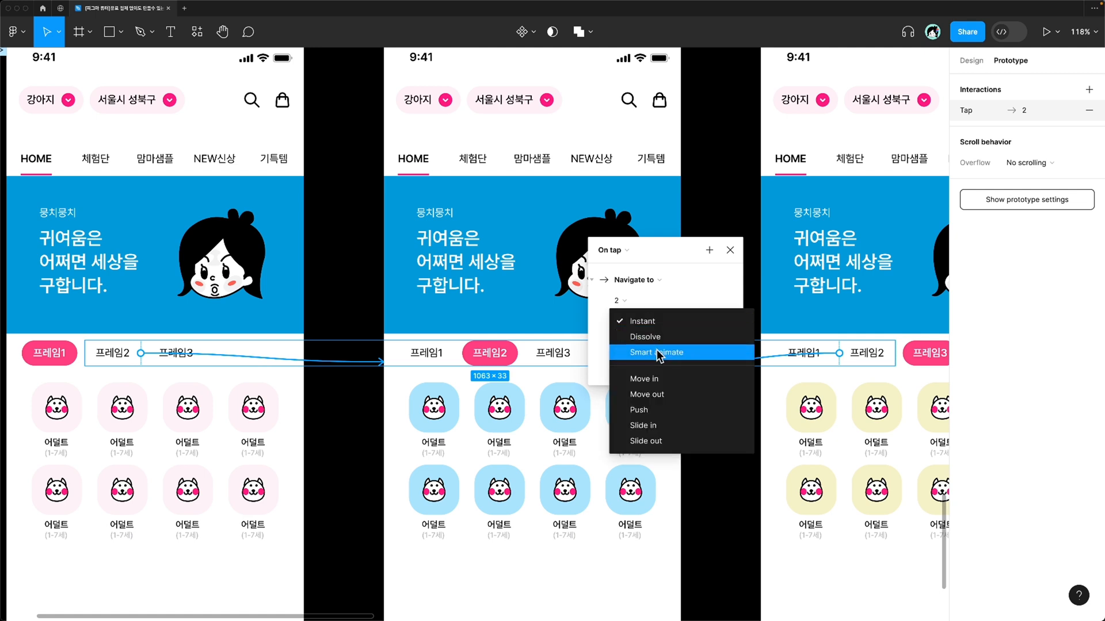
{"action": "left_click", "coordinate": [659, 353]}
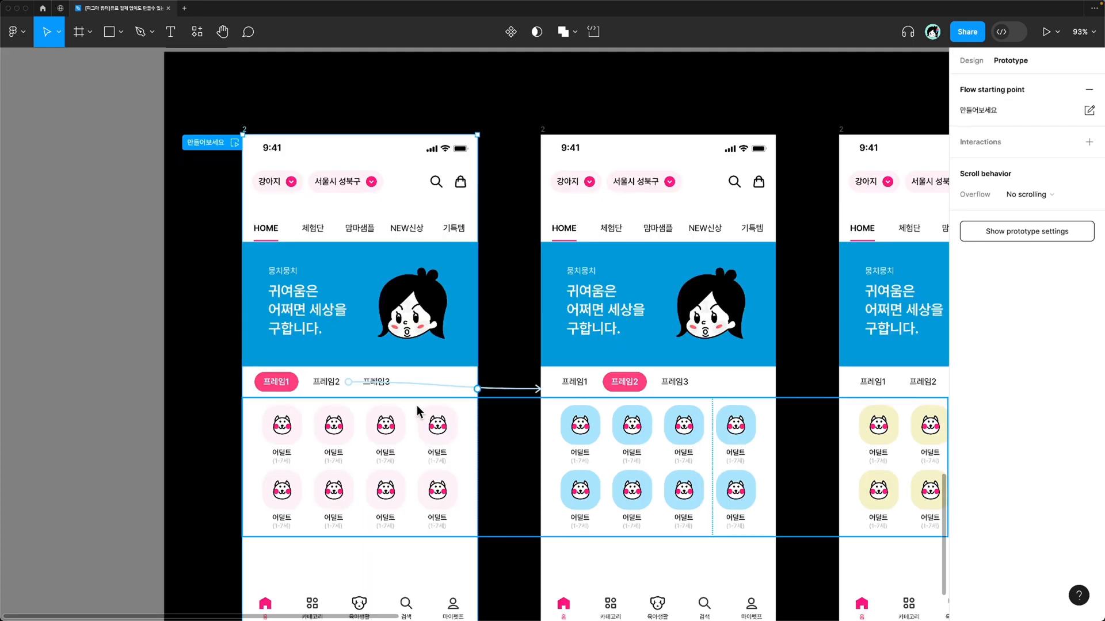
Connect the 프레임3 tabs of the first and second phone screens to the third screen with a tap interaction.
{"action": "left_click", "coordinate": [389, 381]}
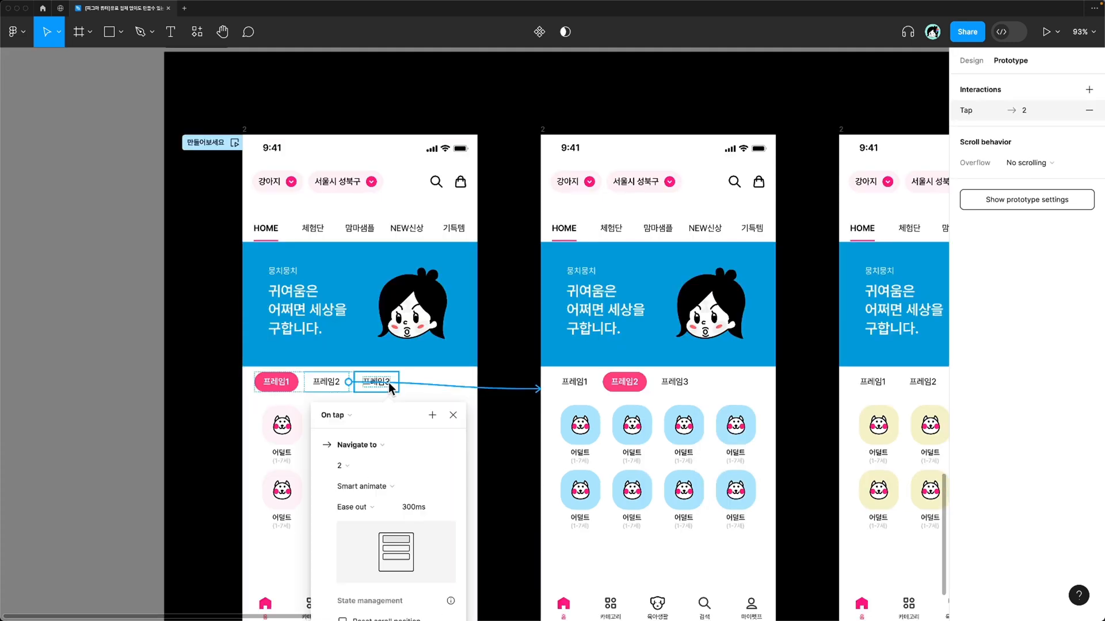
{"action": "left_click", "coordinate": [396, 362]}
{"action": "left_click", "coordinate": [390, 381]}
{"action": "left_click", "coordinate": [390, 381]}
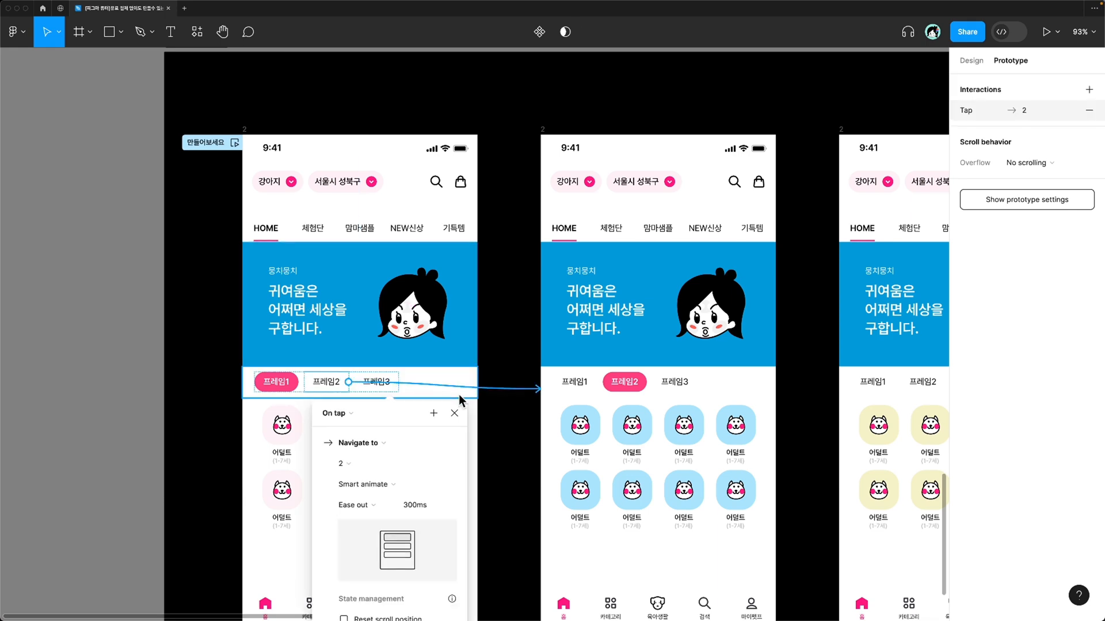
{"action": "left_click", "coordinate": [382, 377]}
{"action": "scroll", "coordinate": [724, 368], "scroll_direction": "right", "scroll_amount": 3}
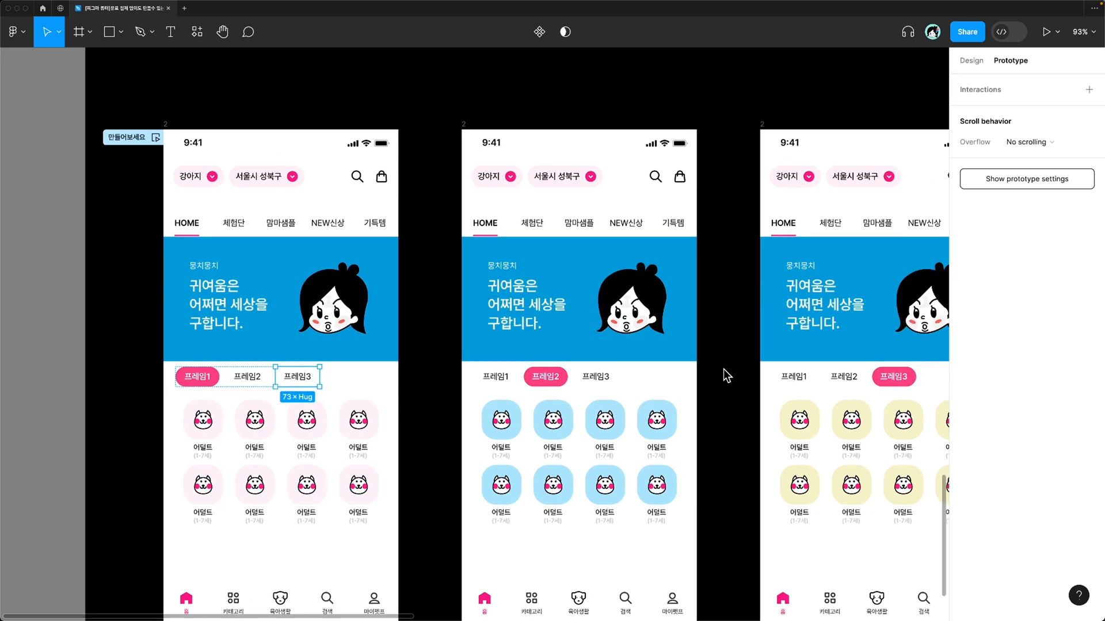
{"action": "scroll", "coordinate": [775, 341], "scroll_direction": "up", "scroll_amount": 3}
{"action": "scroll", "coordinate": [775, 339], "scroll_direction": "up", "scroll_amount": 2}
{"action": "scroll", "coordinate": [760, 341], "scroll_direction": "left", "scroll_amount": 3}
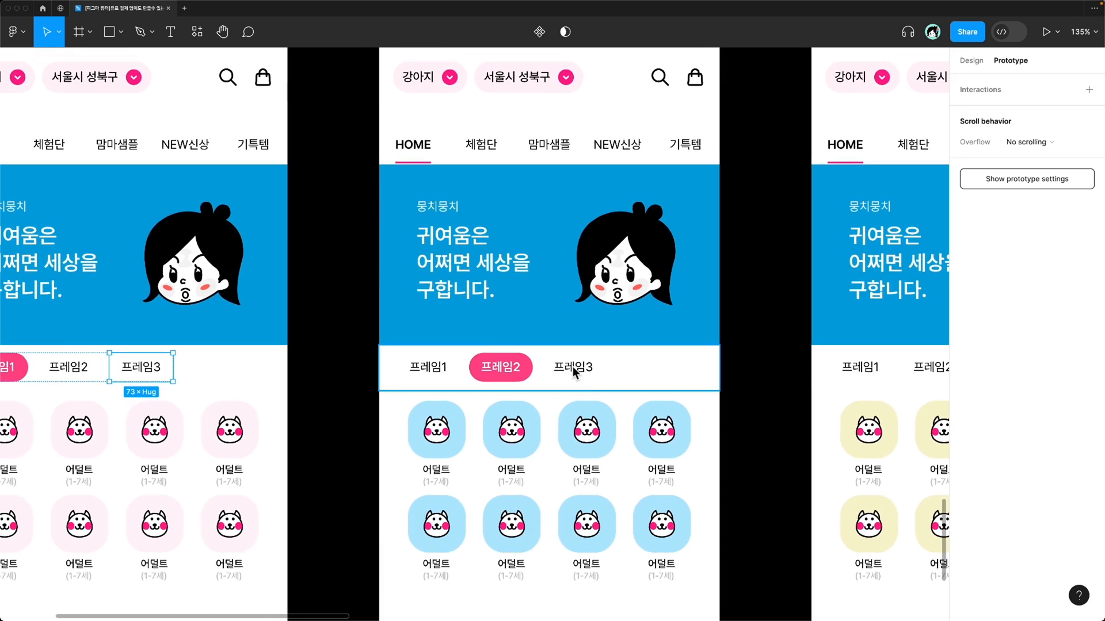
{"action": "left_click", "coordinate": [574, 370], "text": "shift"}
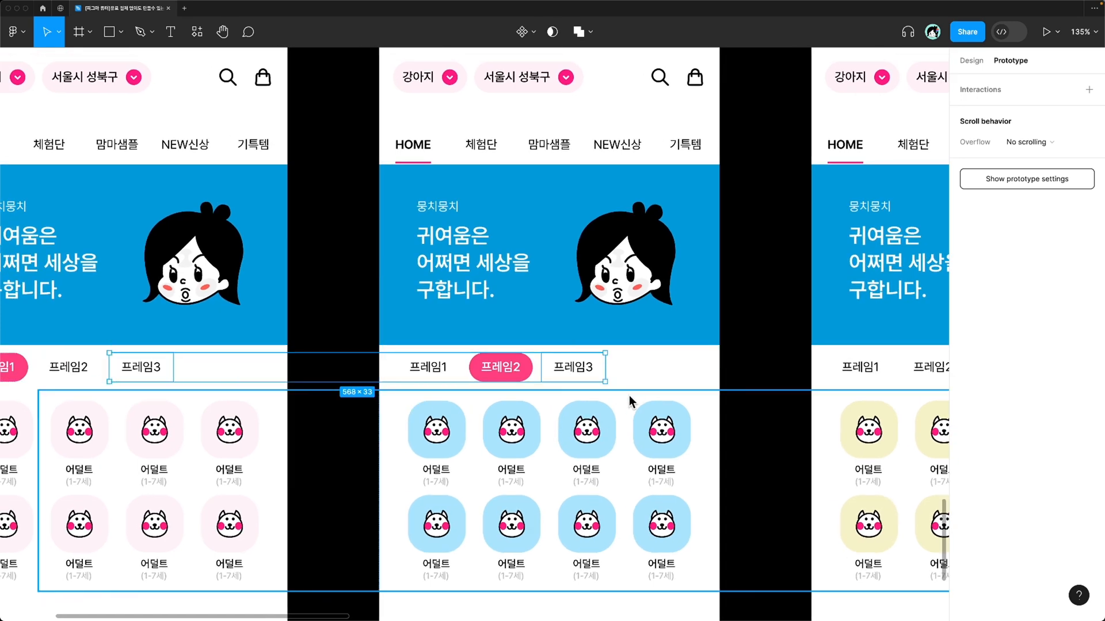
{"action": "scroll", "coordinate": [630, 401], "scroll_direction": "down", "scroll_amount": 3}
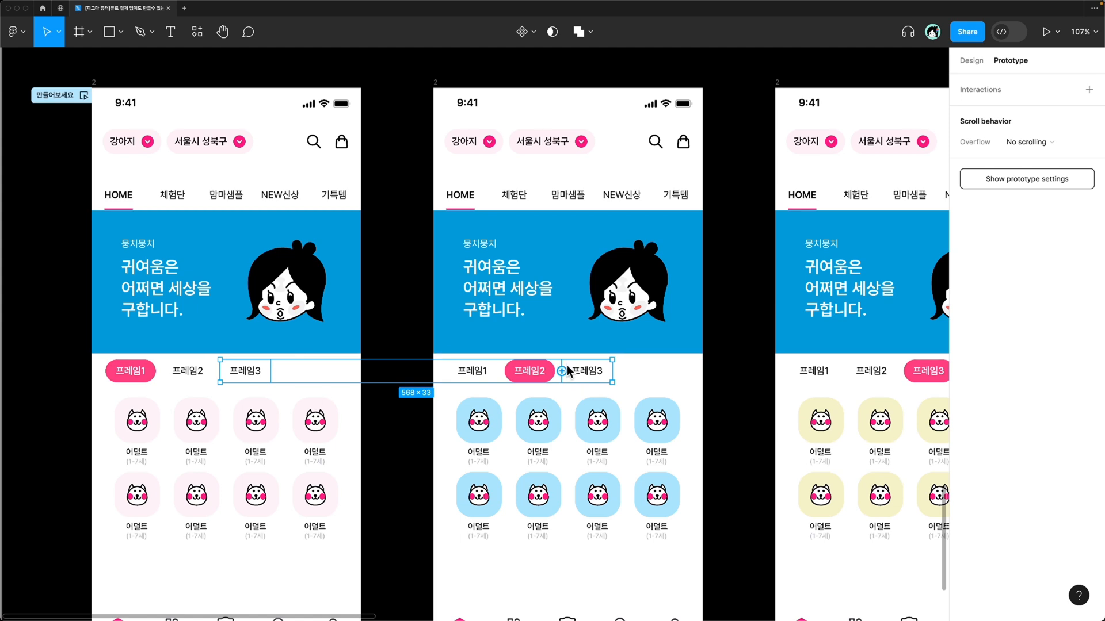
{"action": "scroll", "coordinate": [564, 371], "scroll_direction": "up", "scroll_amount": 5}
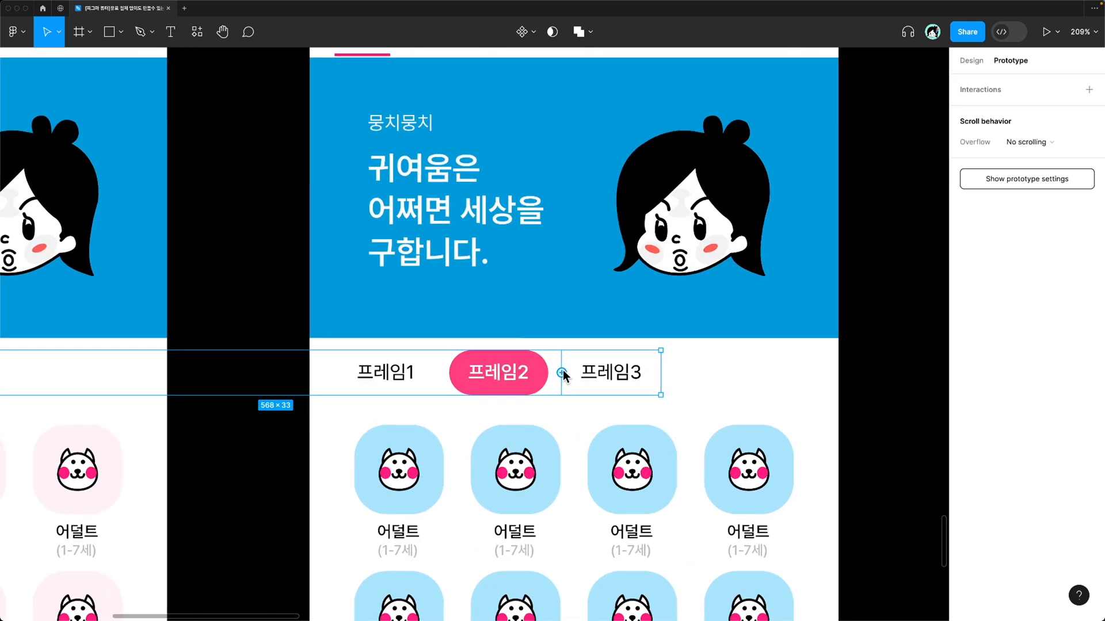
{"action": "left_click_drag", "start_coordinate": [562, 373], "coordinate": [912, 398]}
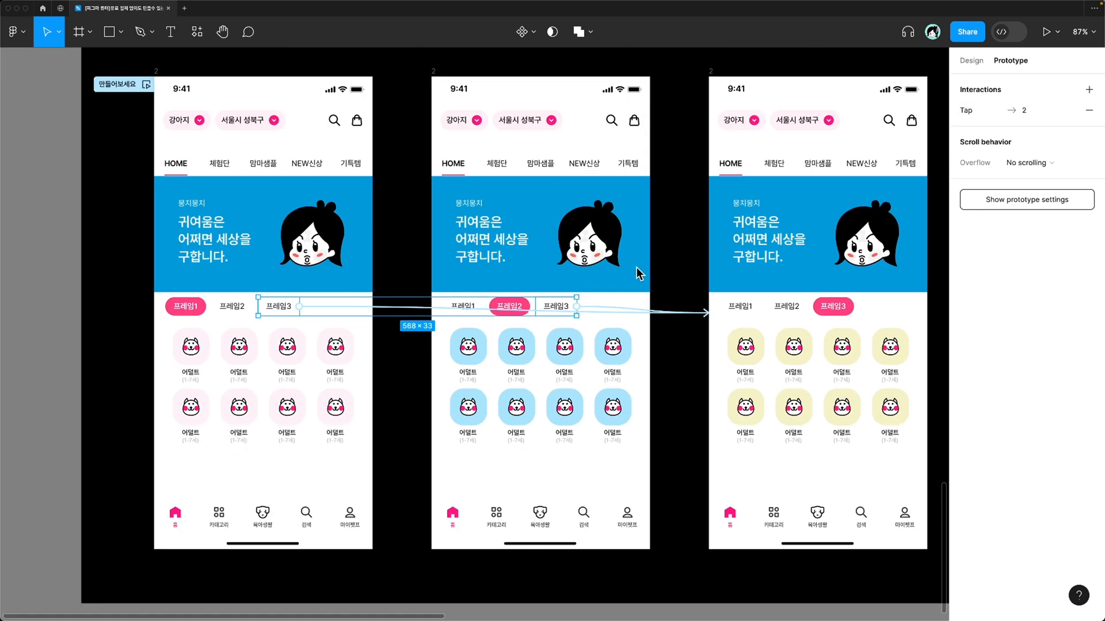
Preview the prototype inline, test the 프레임1 tab on the third screen and close the preview.
{"action": "key", "text": "shift+space"}
{"action": "left_click", "coordinate": [569, 331]}
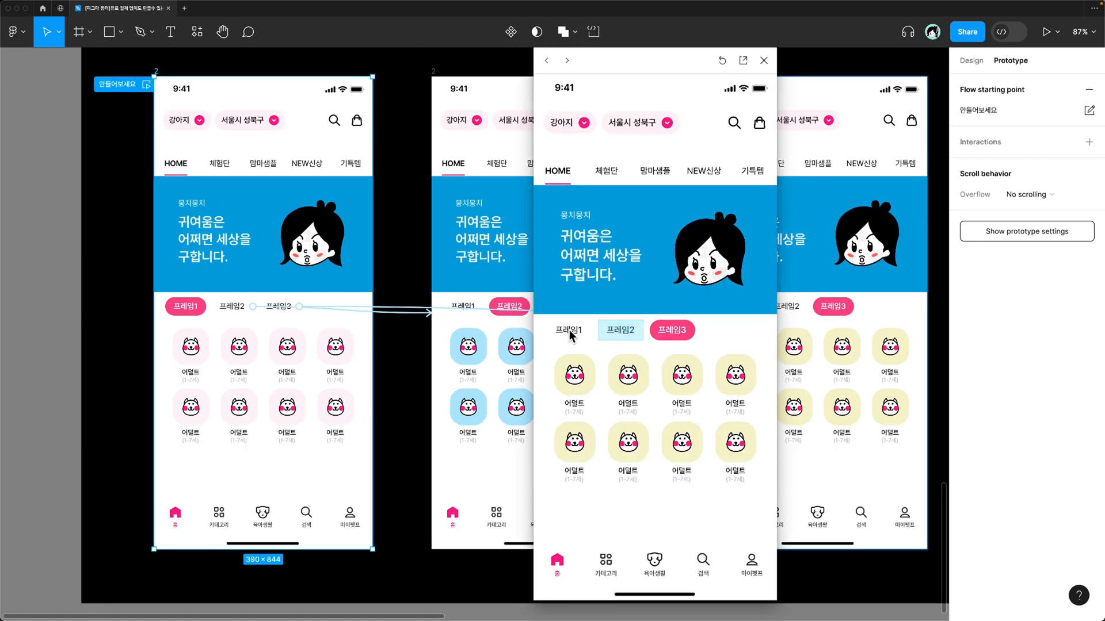
{"action": "left_click", "coordinate": [569, 331]}
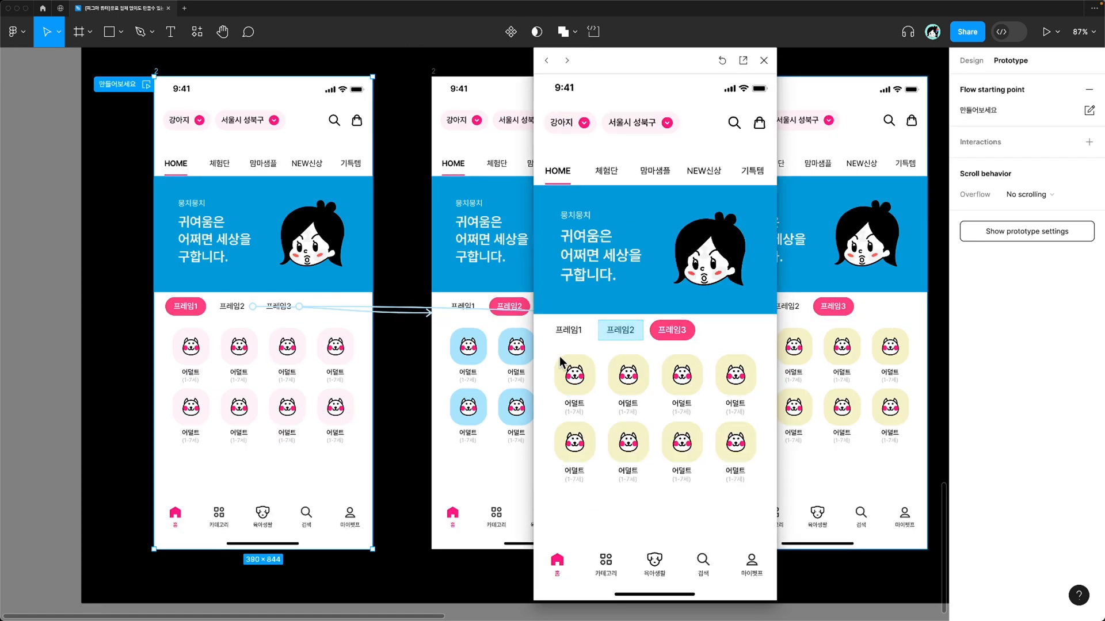
{"action": "left_click", "coordinate": [764, 60]}
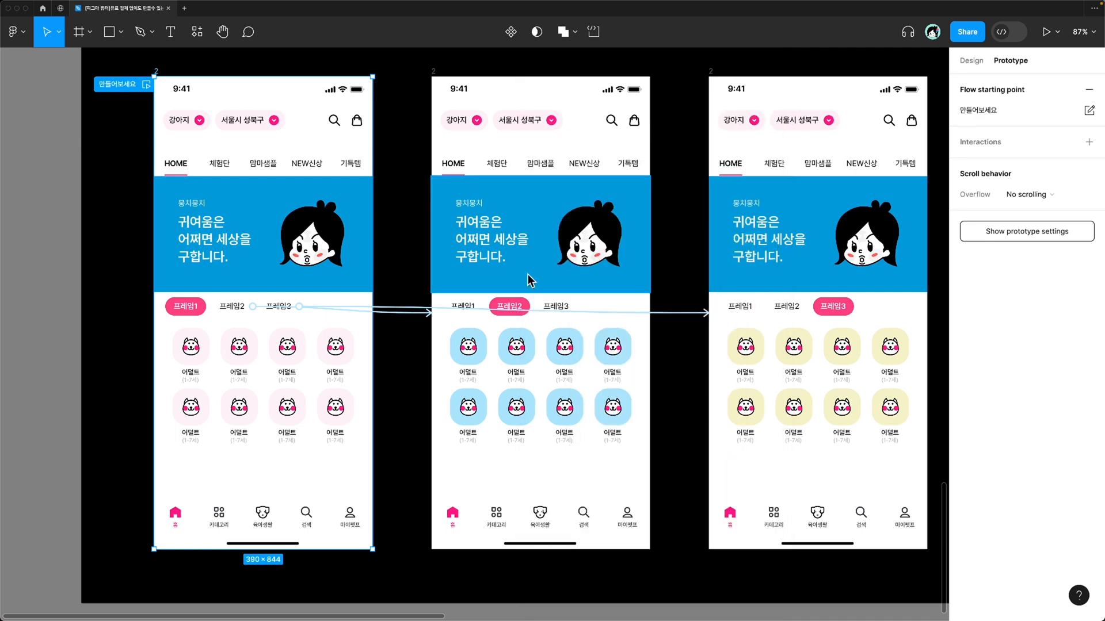
Connect the 프레임1 tabs of the second and third phone screens to the first screen with an On tap, Navigate to, Smart animate interaction.
{"action": "left_click", "coordinate": [466, 302]}
{"action": "scroll", "coordinate": [466, 302], "scroll_direction": "up", "scroll_amount": 5}
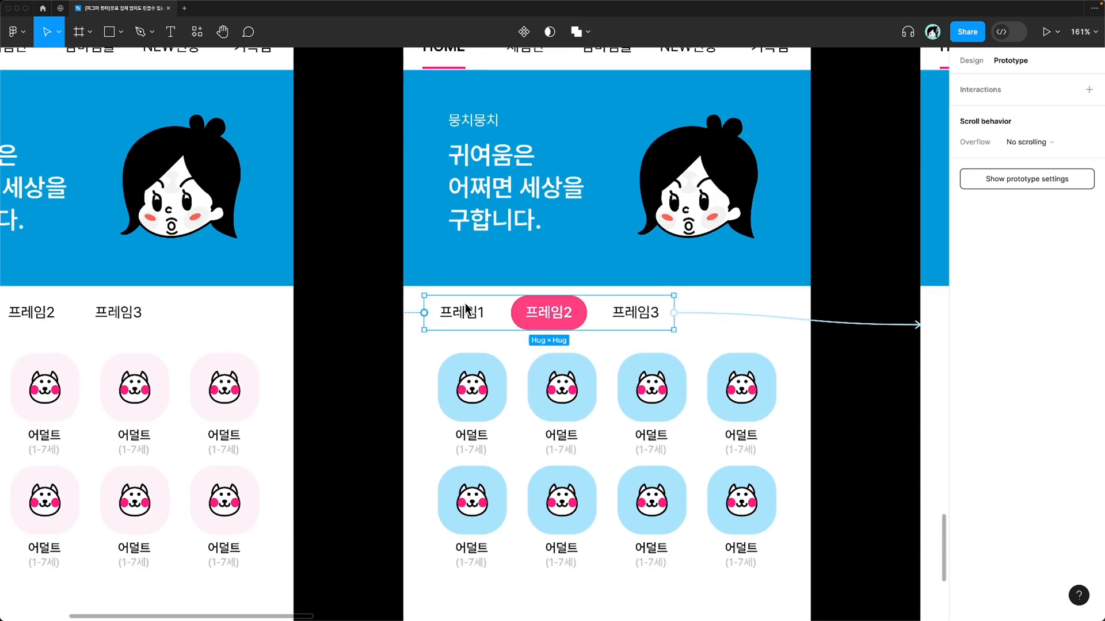
{"action": "double_click", "coordinate": [466, 306]}
{"action": "scroll", "coordinate": [647, 402], "scroll_direction": "down", "scroll_amount": 1}
{"action": "scroll", "coordinate": [647, 402], "scroll_direction": "right", "scroll_amount": 5}
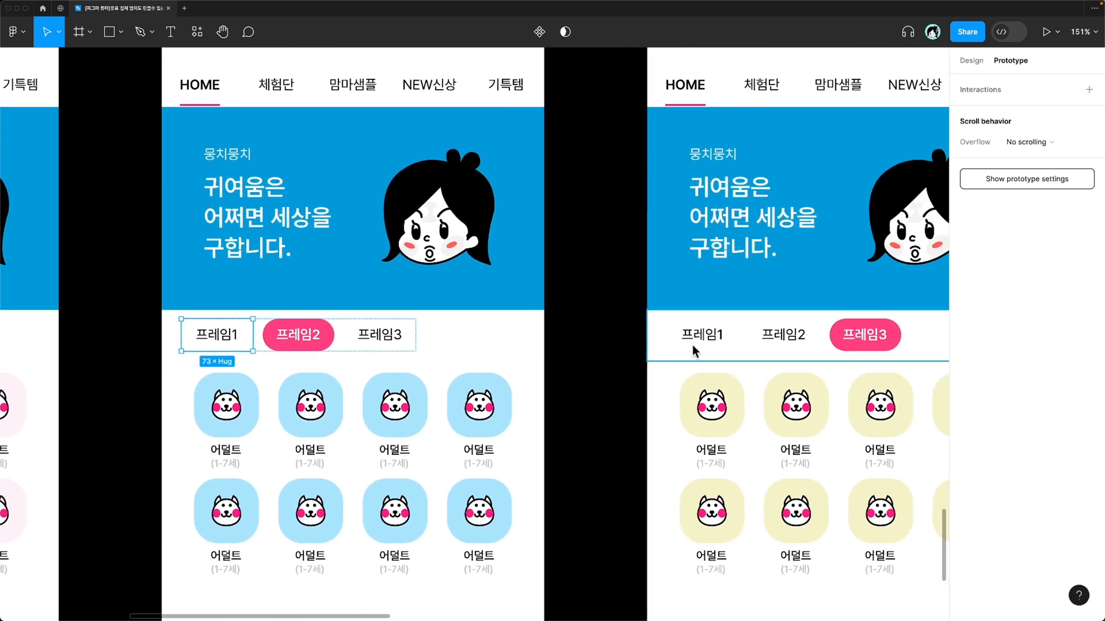
{"action": "left_click", "coordinate": [714, 336], "text": "shift"}
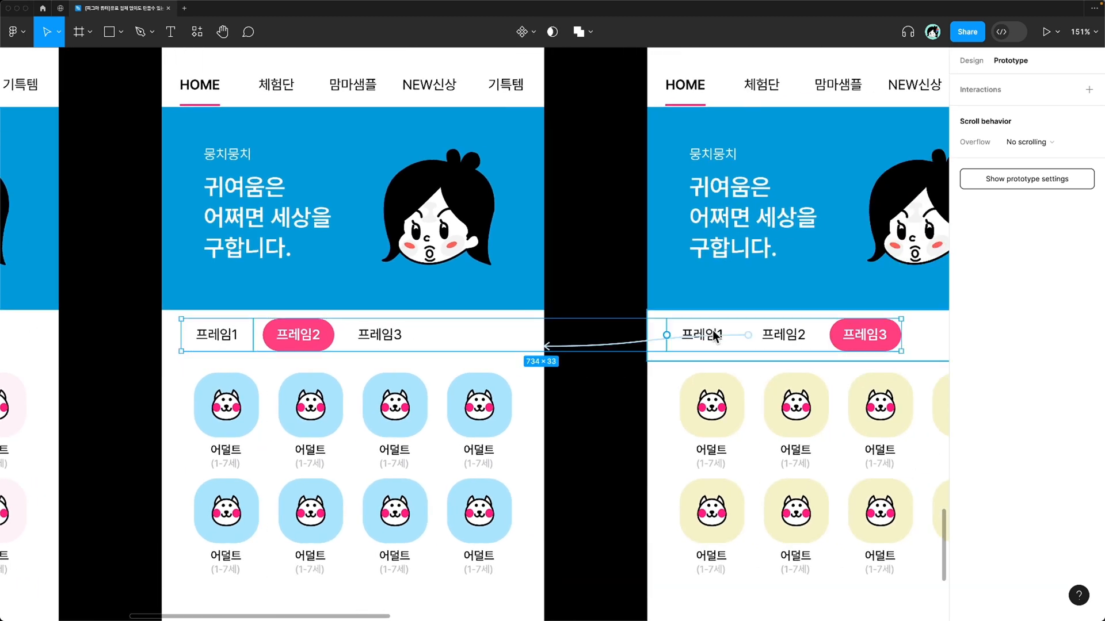
{"action": "key", "text": "shift+1"}
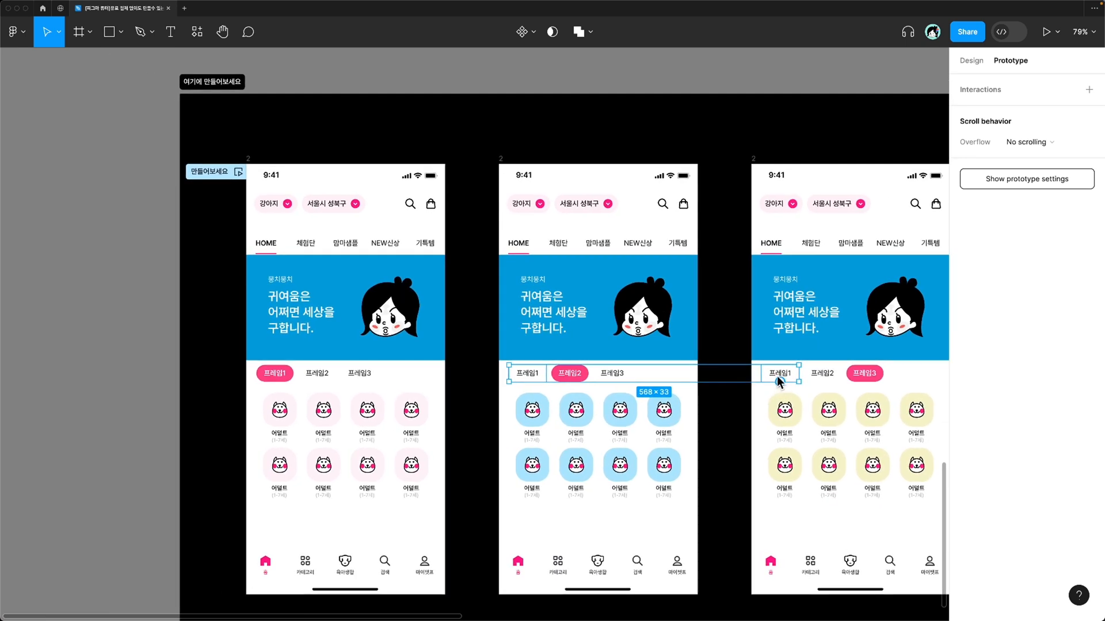
{"action": "mouse_move", "coordinate": [769, 374]}
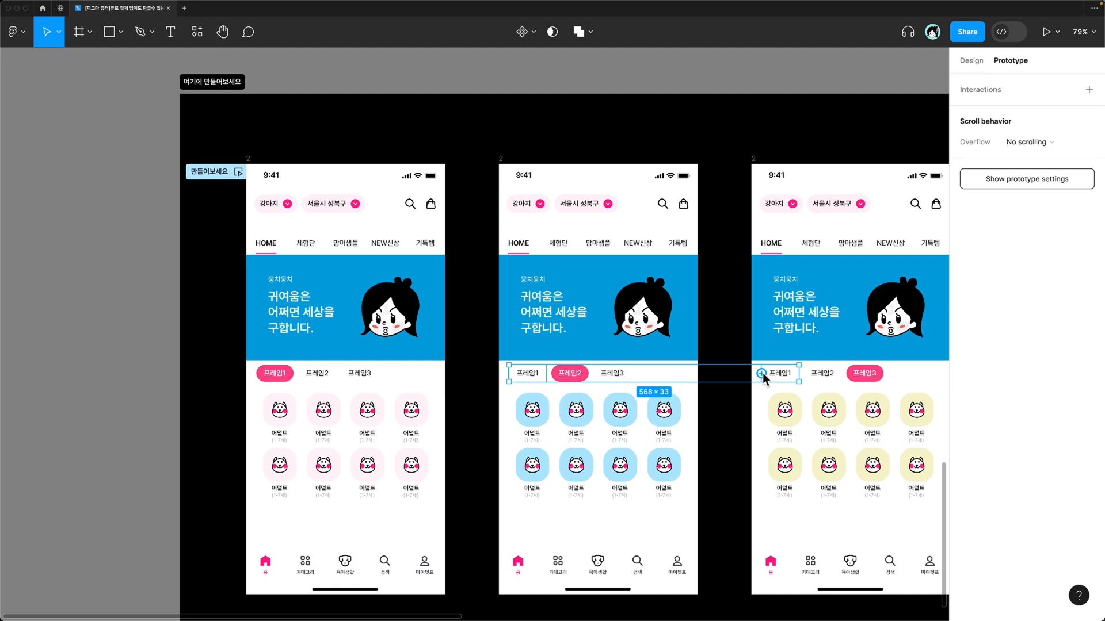
{"action": "left_click_drag", "start_coordinate": [762, 374], "coordinate": [691, 275]}
{"action": "scroll", "coordinate": [668, 277], "scroll_direction": "up", "scroll_amount": 5}
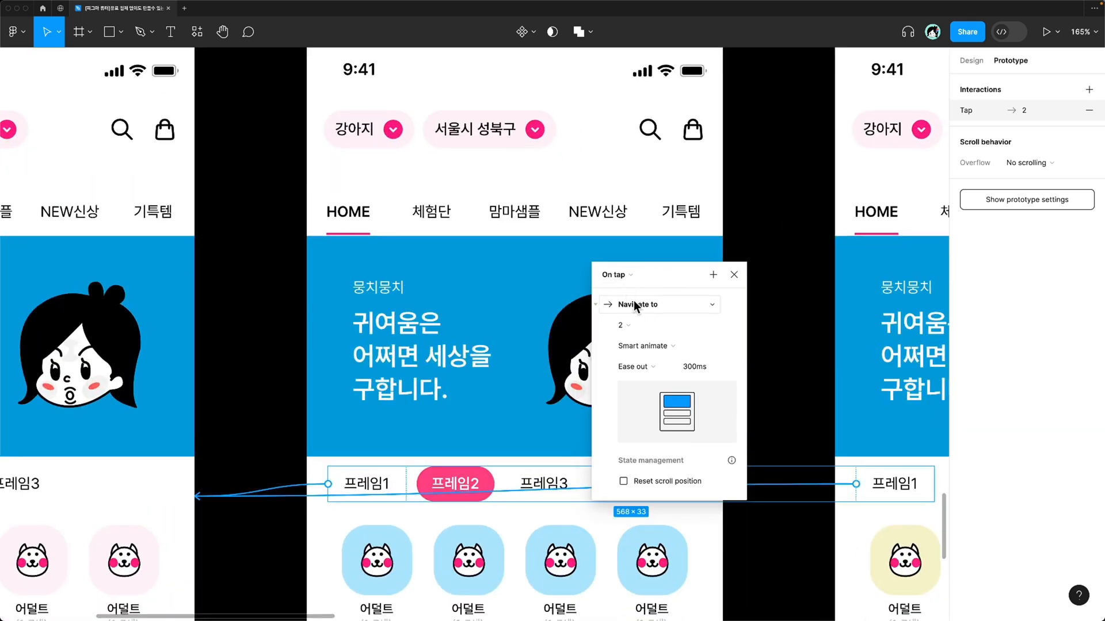
{"action": "left_click", "coordinate": [737, 273]}
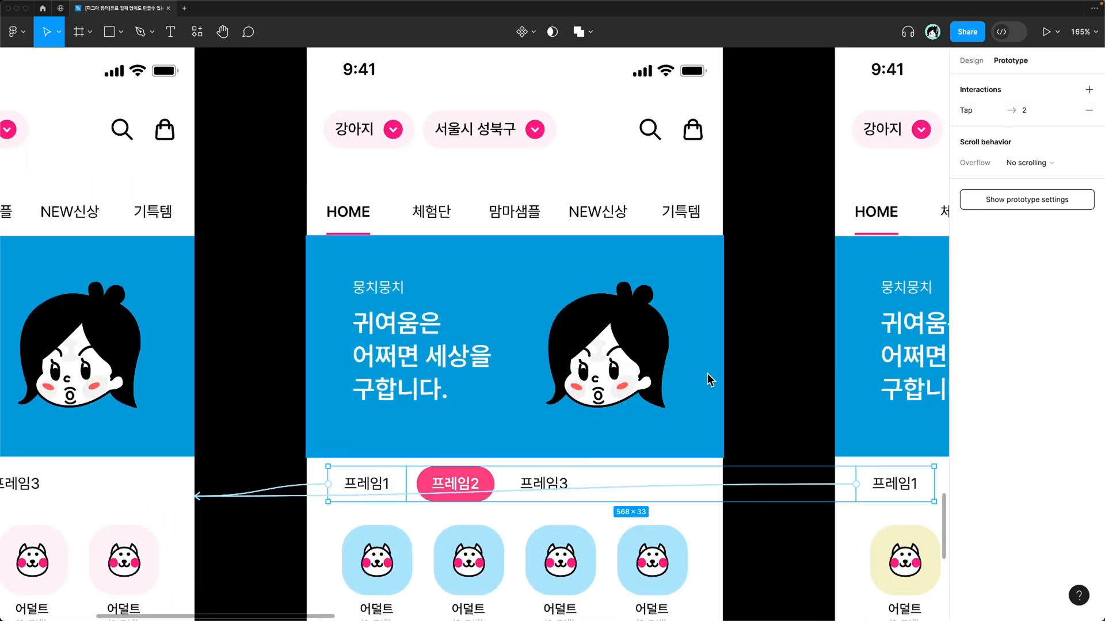
Preview the 만들어보세요 flow from its starting point and switch repeatedly between the 프레임1, 프레임2 and 프레임3 tabs to test the transitions.
{"action": "scroll", "coordinate": [700, 388], "scroll_direction": "down", "scroll_amount": 5}
{"action": "scroll", "coordinate": [700, 388], "scroll_direction": "down", "scroll_amount": 3}
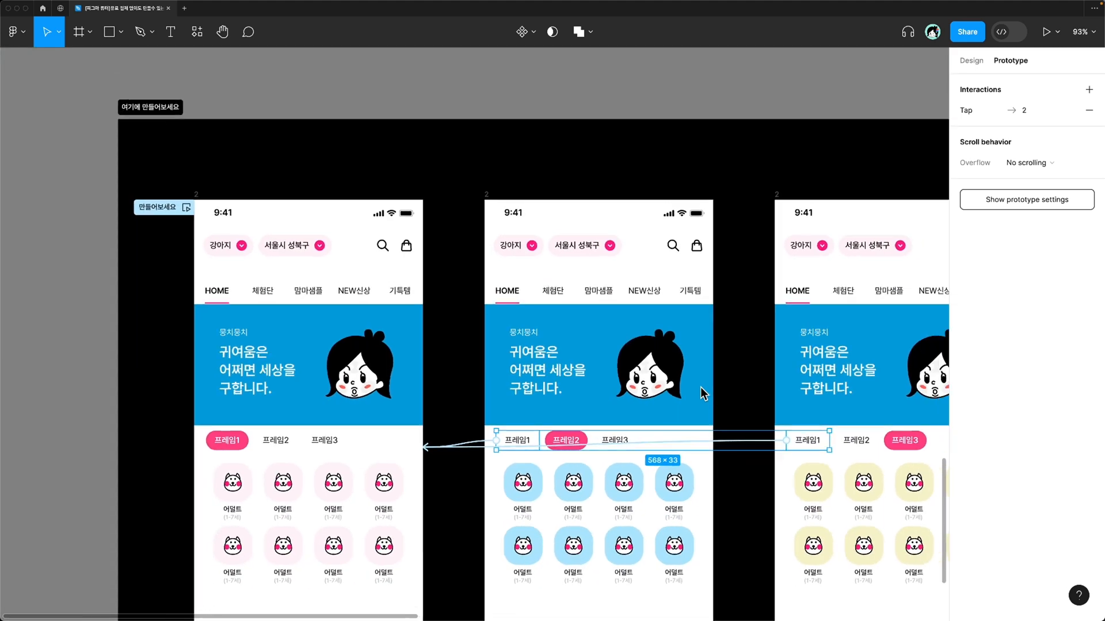
{"action": "scroll", "coordinate": [701, 389], "scroll_direction": "left", "scroll_amount": 1}
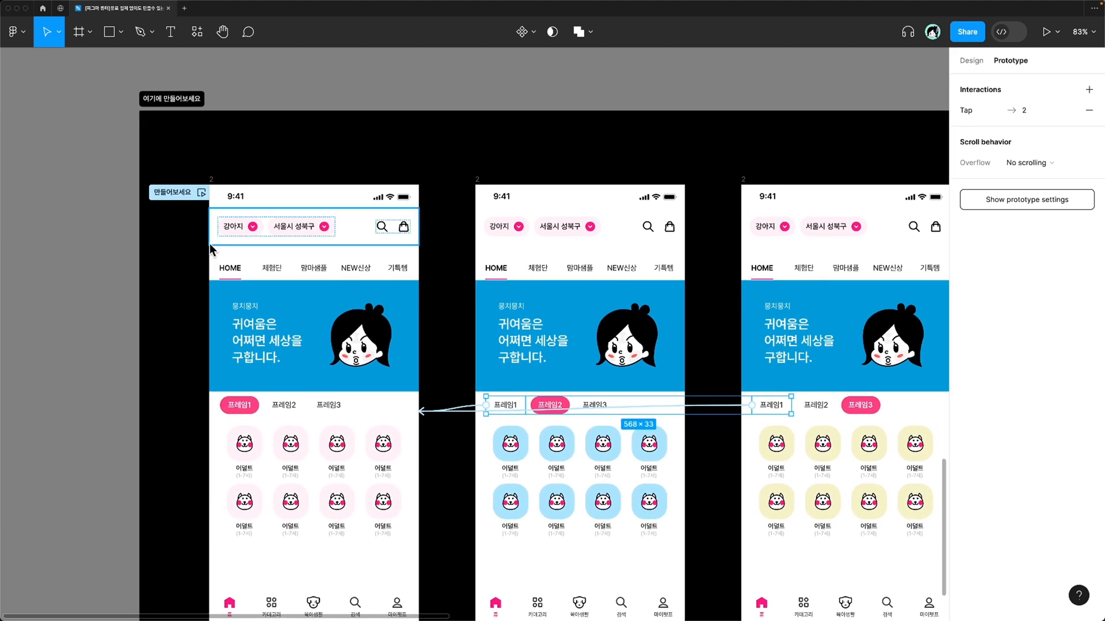
{"action": "left_click", "coordinate": [201, 194]}
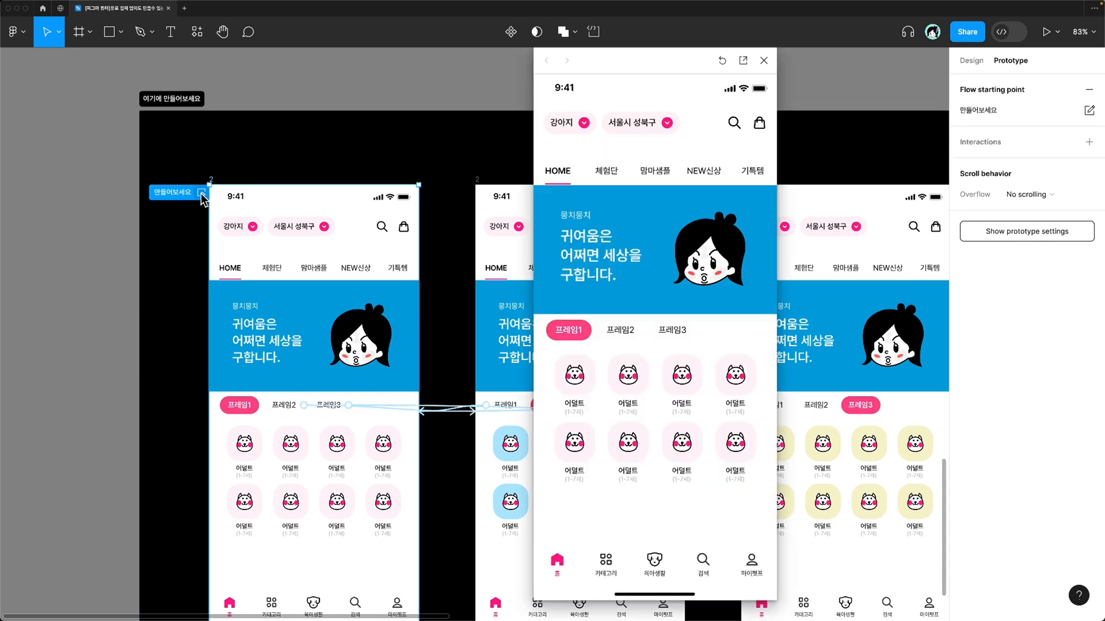
{"action": "left_click", "coordinate": [607, 331]}
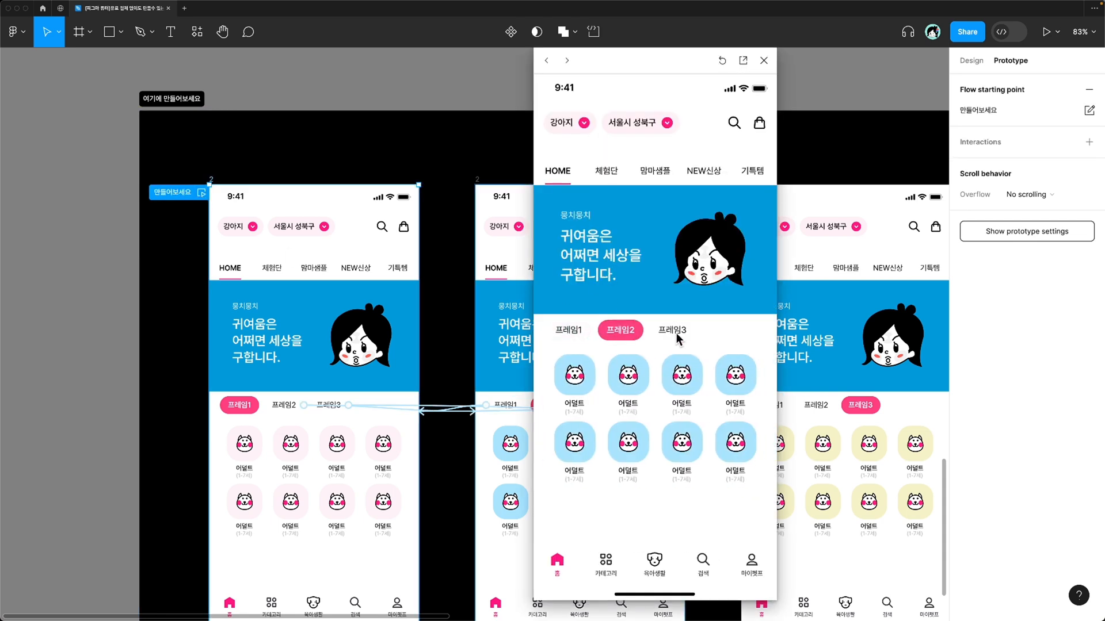
{"action": "left_click", "coordinate": [674, 332]}
{"action": "left_click", "coordinate": [621, 331]}
{"action": "left_click", "coordinate": [566, 331]}
{"action": "left_click", "coordinate": [627, 331]}
{"action": "left_click", "coordinate": [670, 331]}
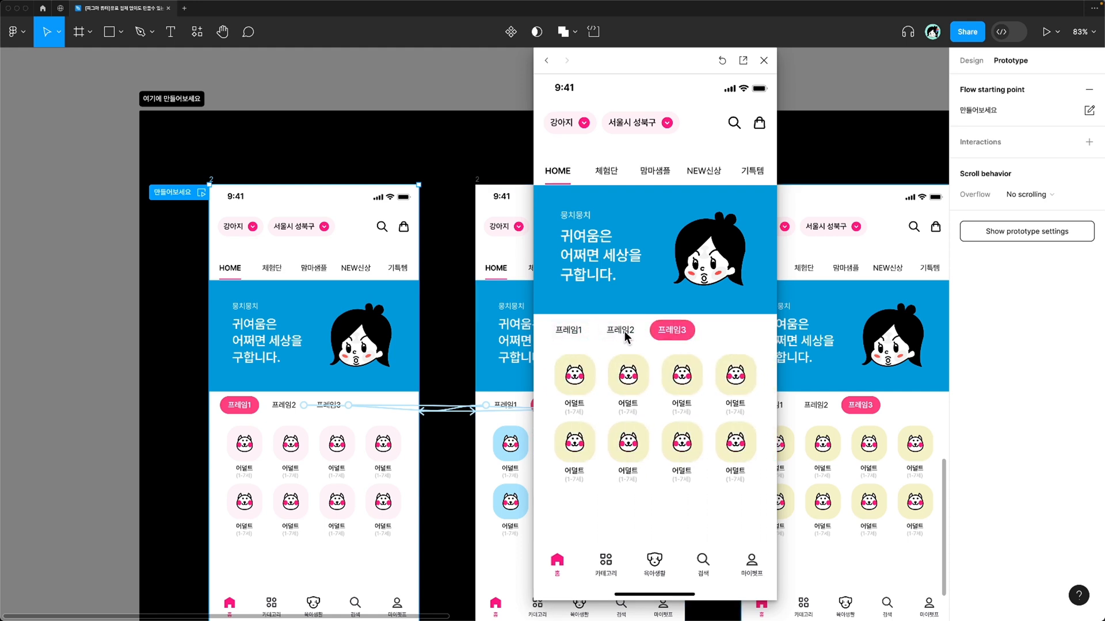
{"action": "left_click", "coordinate": [625, 334]}
{"action": "left_click", "coordinate": [567, 334]}
{"action": "left_click", "coordinate": [633, 329]}
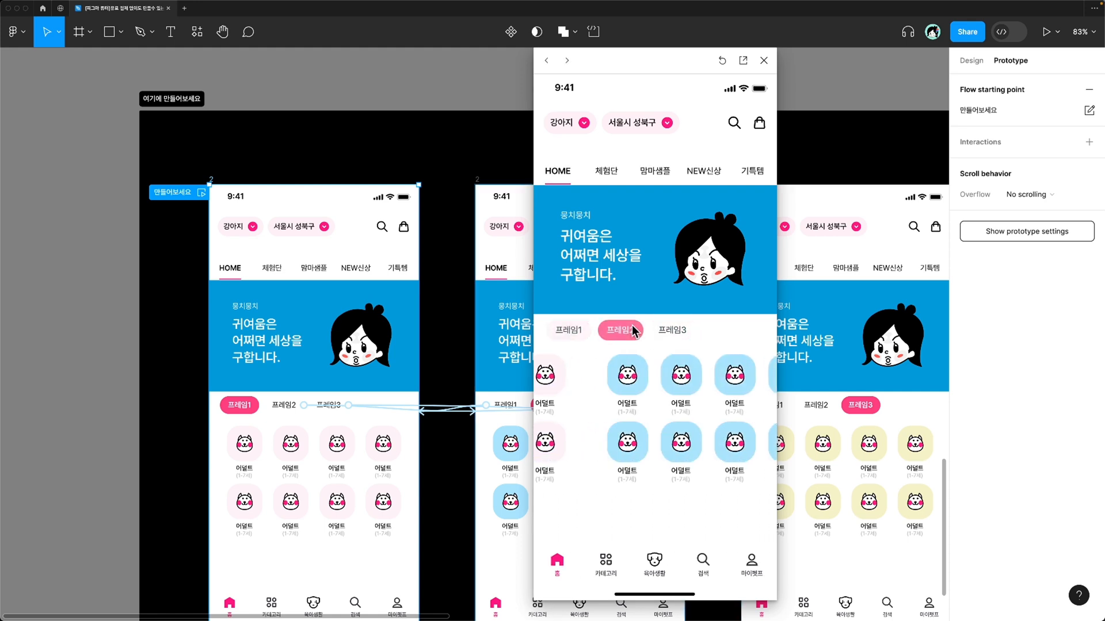
{"action": "left_click", "coordinate": [681, 331]}
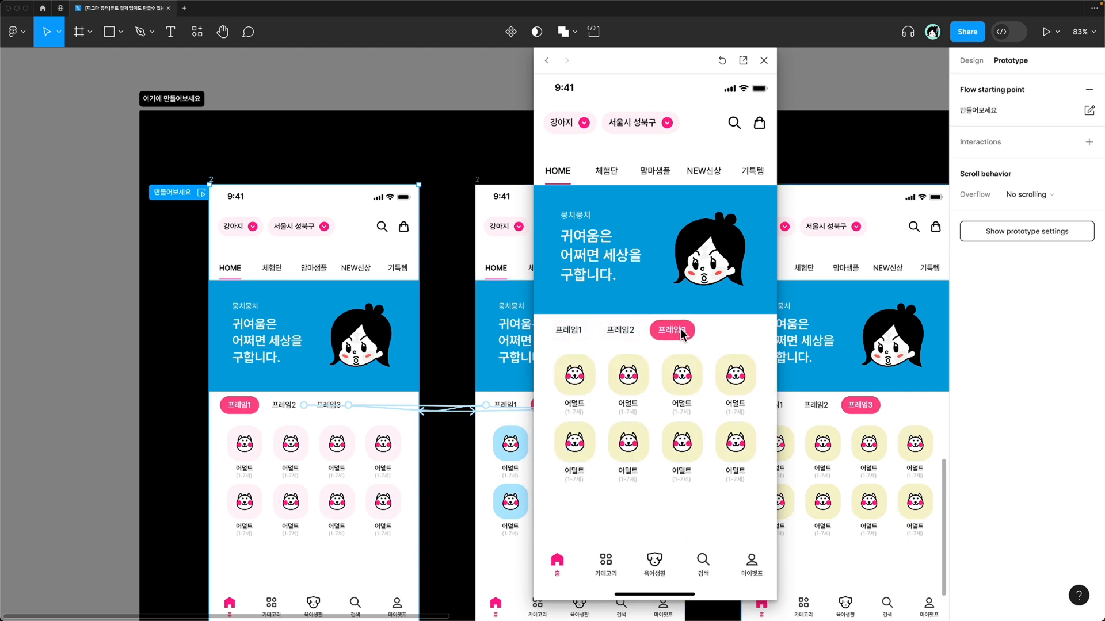
{"action": "left_click", "coordinate": [626, 334]}
{"action": "left_click", "coordinate": [557, 334]}
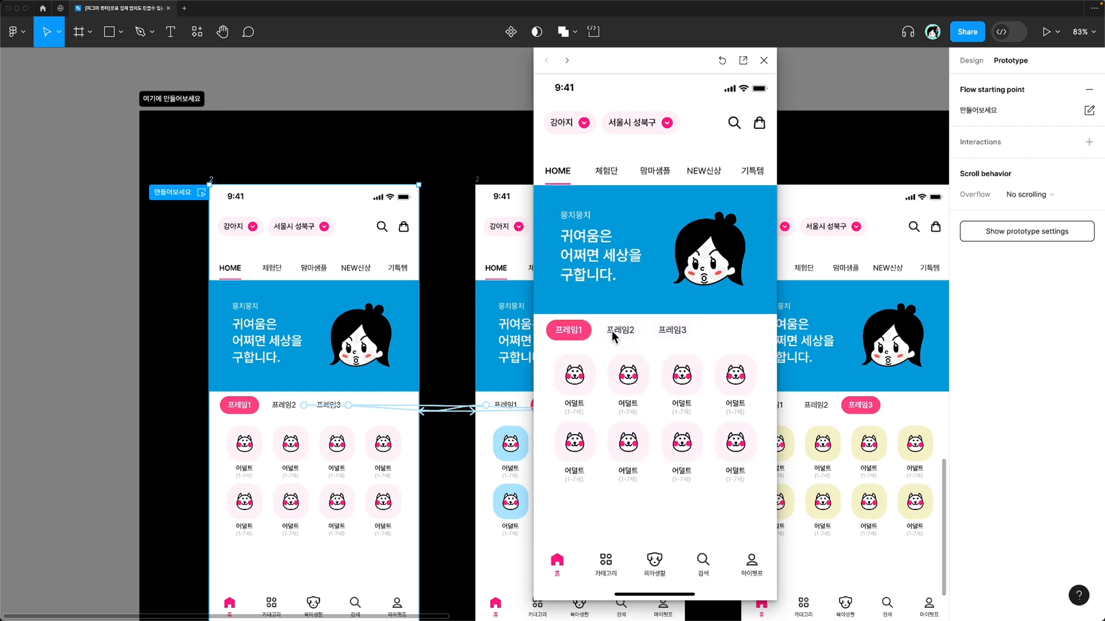
{"action": "left_click", "coordinate": [674, 331]}
{"action": "left_click", "coordinate": [626, 336]}
{"action": "left_click", "coordinate": [575, 332]}
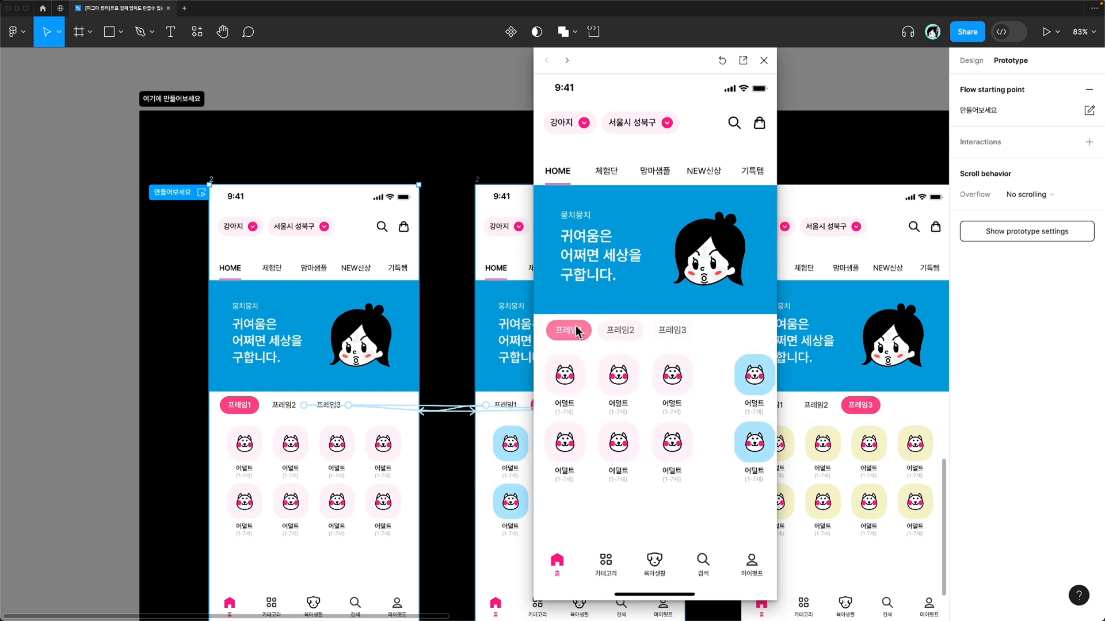
Close the preview and examine how the icon rows are placed on the three phone screens.
{"action": "left_click", "coordinate": [764, 60]}
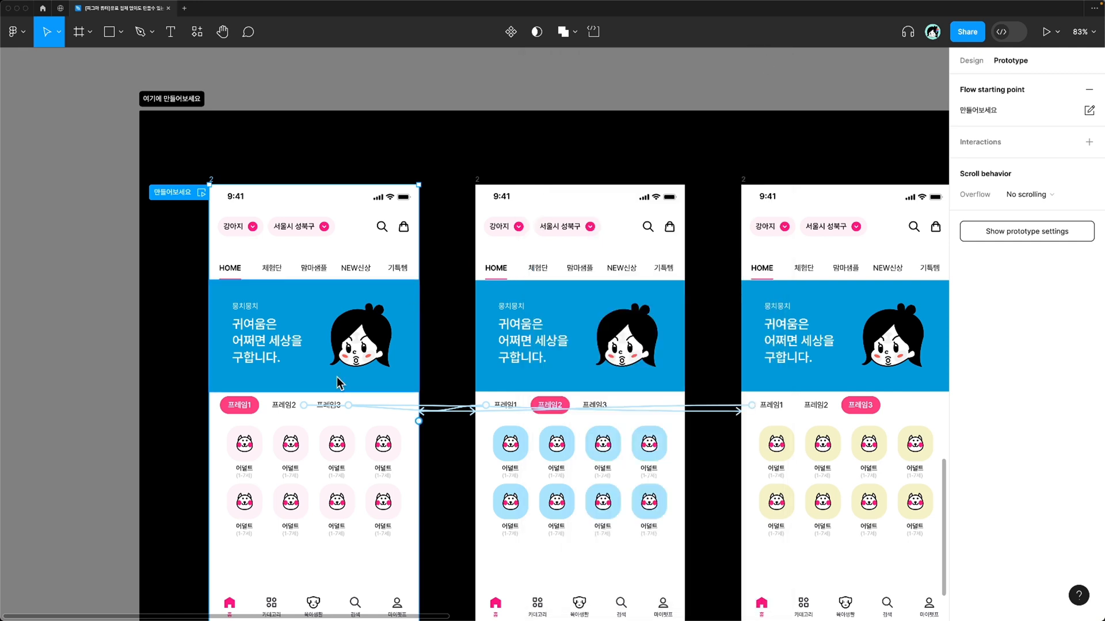
{"action": "scroll", "coordinate": [322, 322], "scroll_direction": "down", "scroll_amount": 2}
{"action": "scroll", "coordinate": [322, 322], "scroll_direction": "left", "scroll_amount": 1}
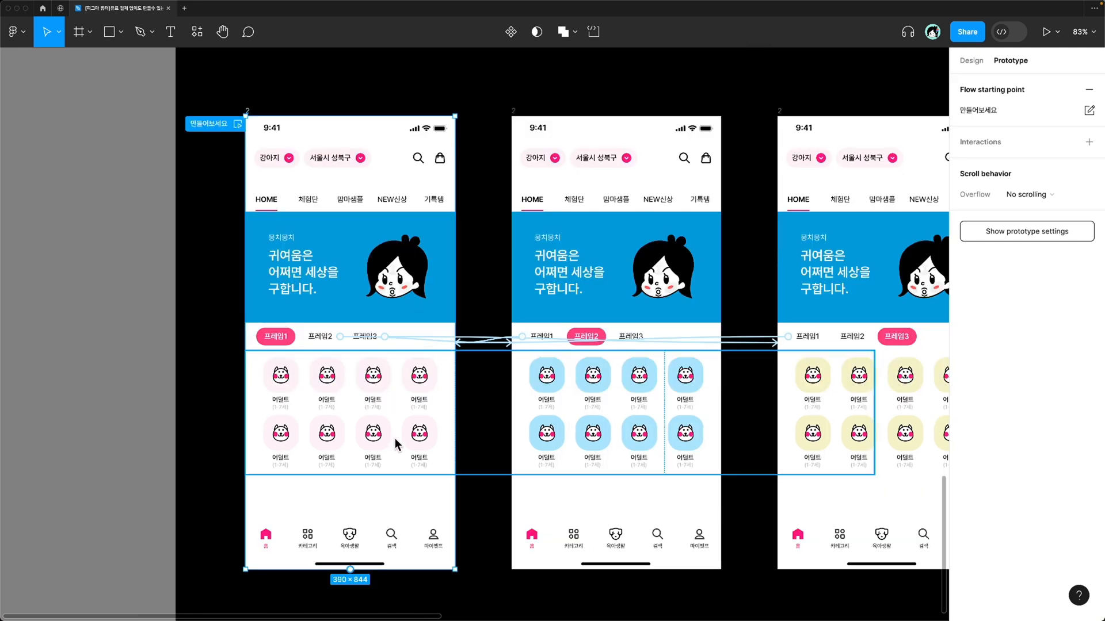
{"action": "scroll", "coordinate": [279, 143], "scroll_direction": "down", "scroll_amount": 1}
{"action": "scroll", "coordinate": [279, 144], "scroll_direction": "right", "scroll_amount": 1}
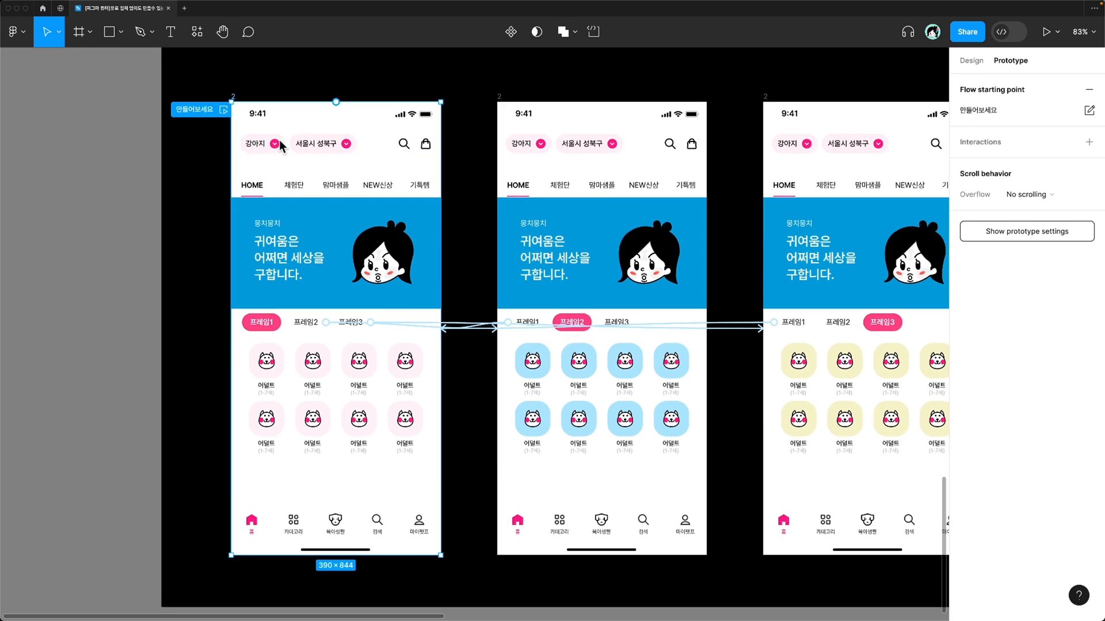
{"action": "scroll", "coordinate": [260, 121], "scroll_direction": "right", "scroll_amount": 3}
{"action": "left_click", "coordinate": [424, 89]}
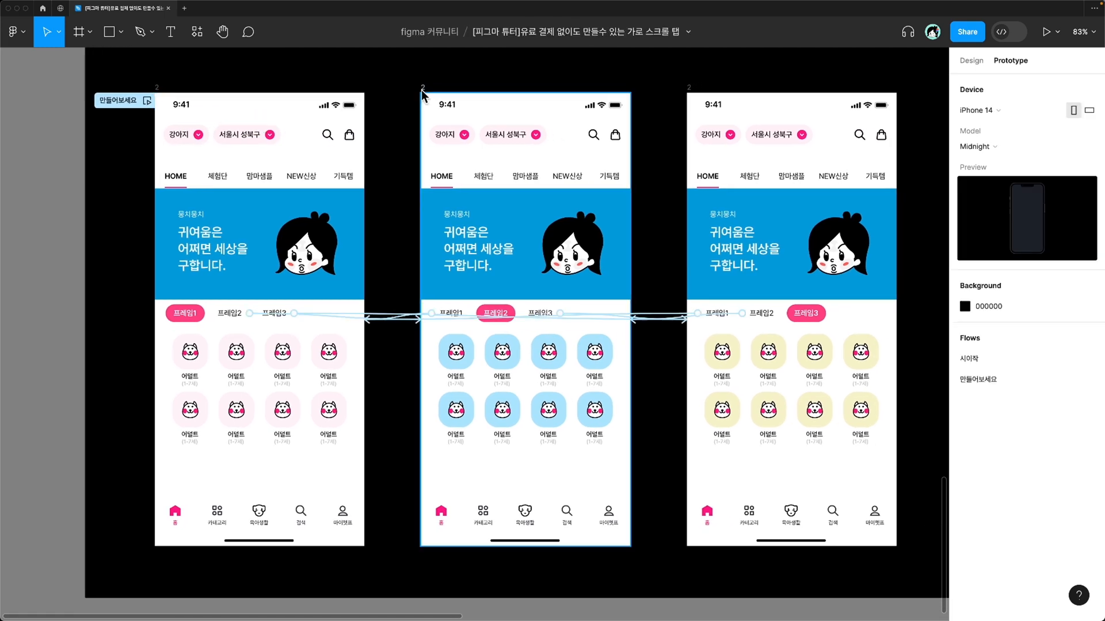
{"action": "left_click", "coordinate": [509, 354]}
{"action": "left_click", "coordinate": [878, 388]}
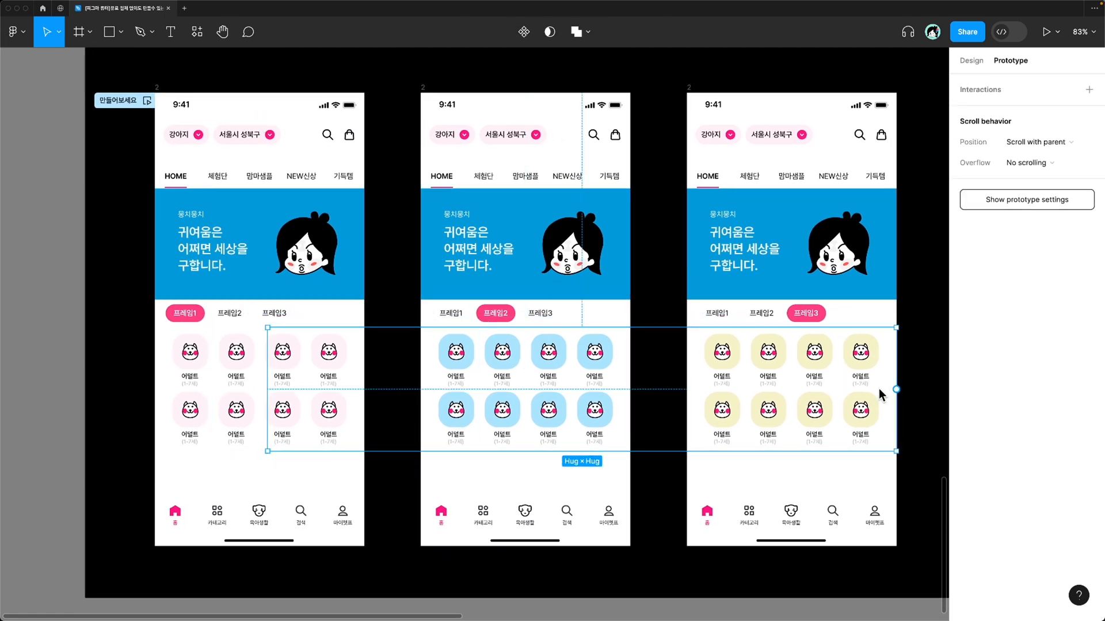
Compare the tab bars, their prototype connections and the icon rows across the three phone screens.
{"action": "left_click", "coordinate": [781, 317]}
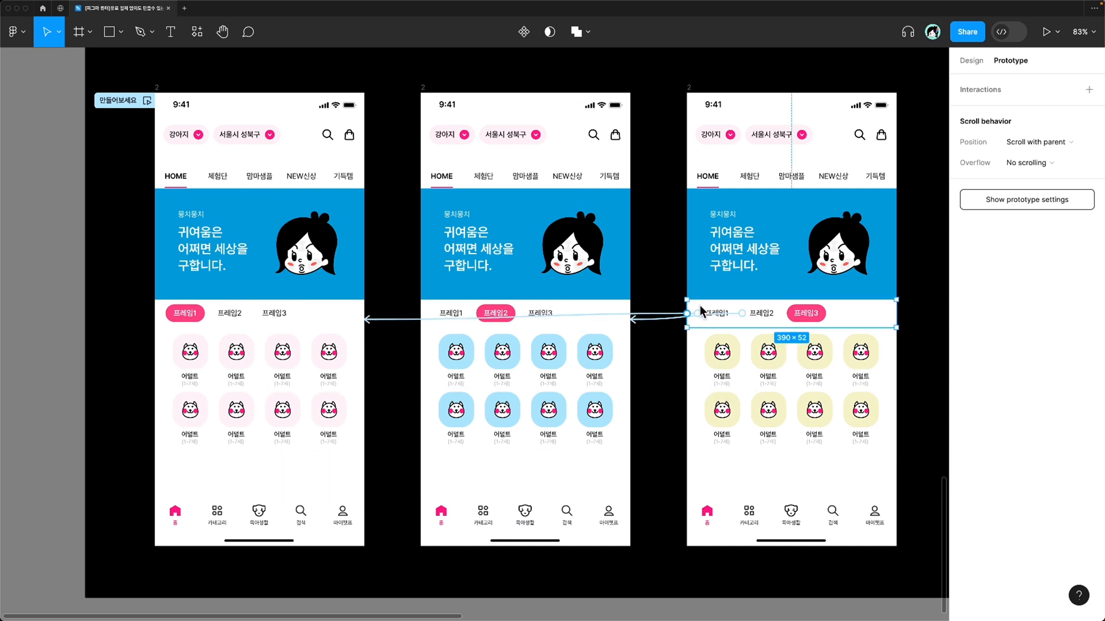
{"action": "left_click", "coordinate": [539, 309]}
{"action": "left_click", "coordinate": [257, 312]}
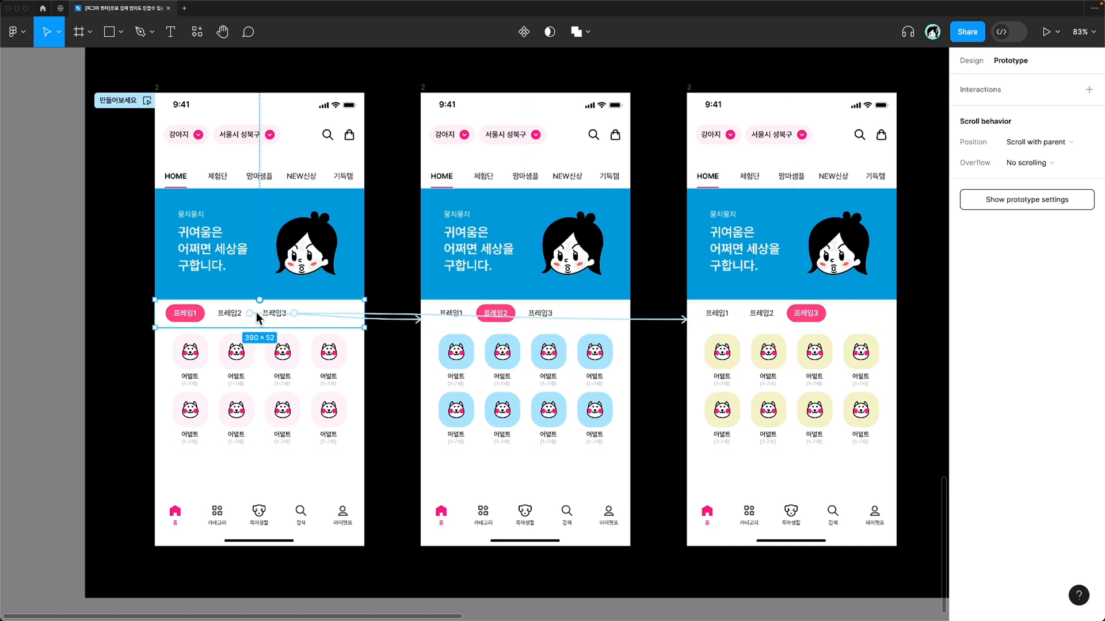
{"action": "left_click", "coordinate": [237, 387]}
{"action": "left_click", "coordinate": [501, 385]}
{"action": "left_click", "coordinate": [789, 375]}
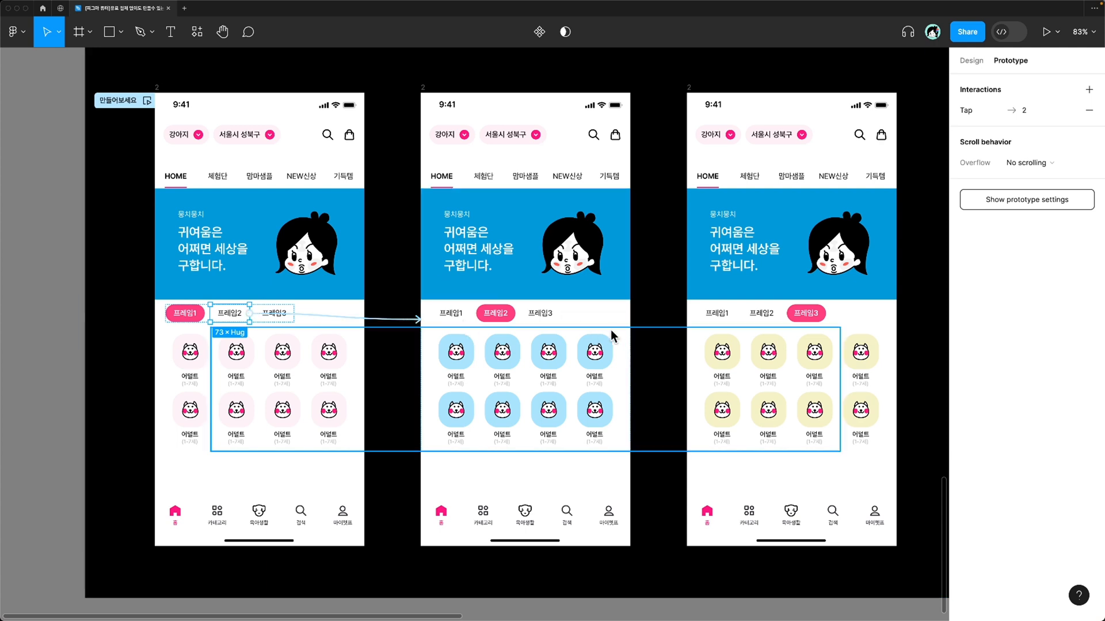
Open the tap interaction between the first screen's 프레임2 tab and the second screen to review its Smart animate settings.
{"action": "left_click", "coordinate": [394, 323]}
{"action": "left_click", "coordinate": [395, 319]}
{"action": "left_click_drag", "start_coordinate": [419, 358], "coordinate": [599, 258]}
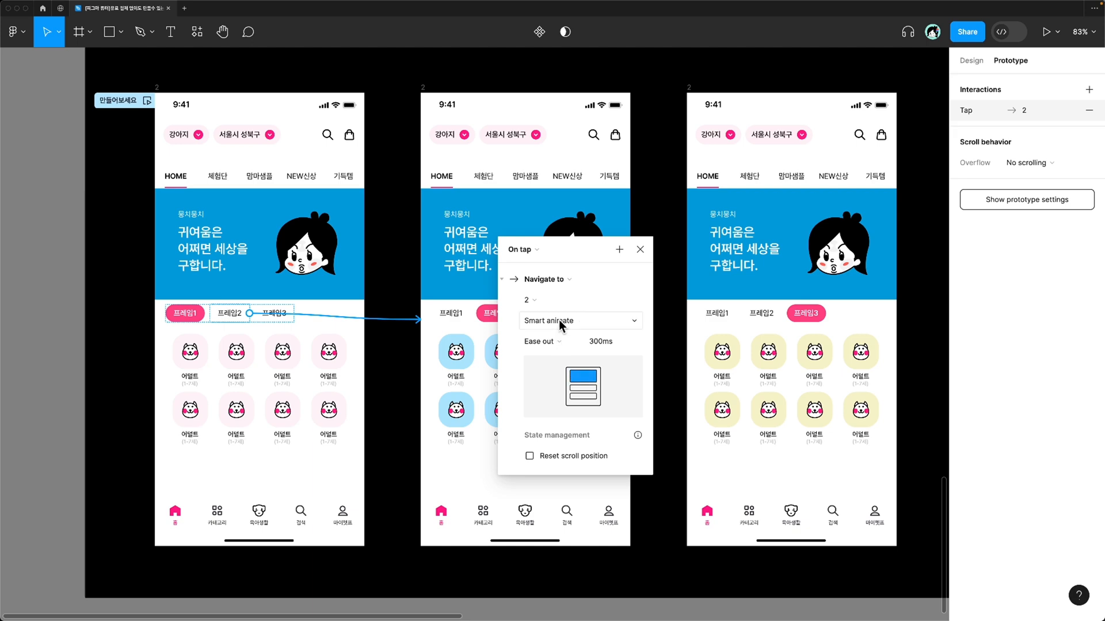
Preview the prototype inline and switch repeatedly between the 프레임1, 프레임2 and 프레임3 tabs to test the horizontal sliding.
{"action": "key", "text": "shift+space"}
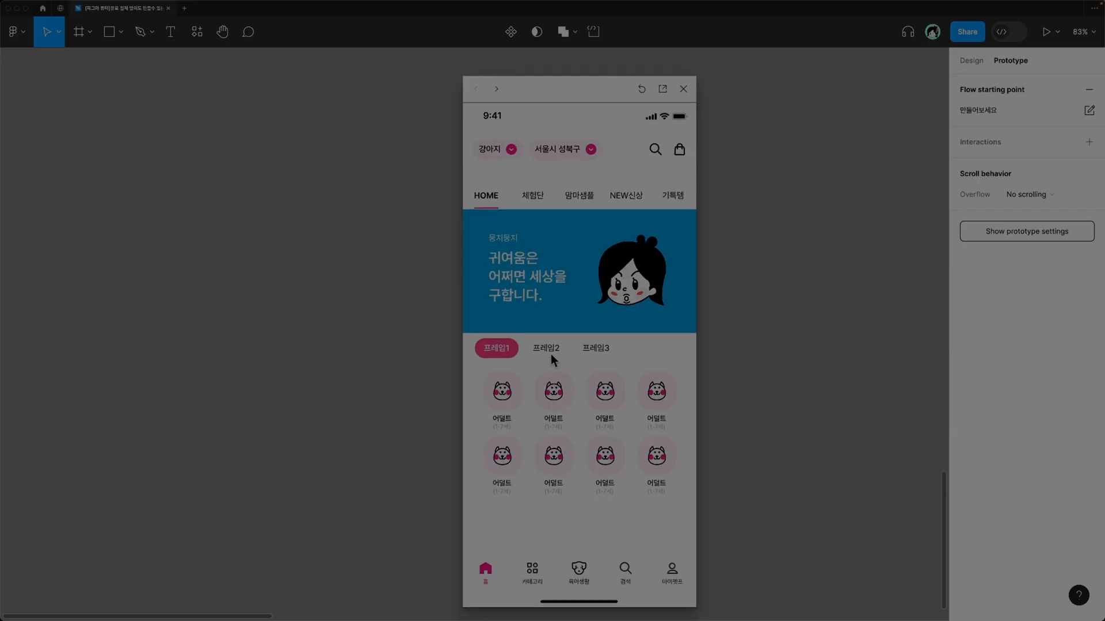
{"action": "left_click", "coordinate": [549, 351]}
{"action": "left_click", "coordinate": [599, 345]}
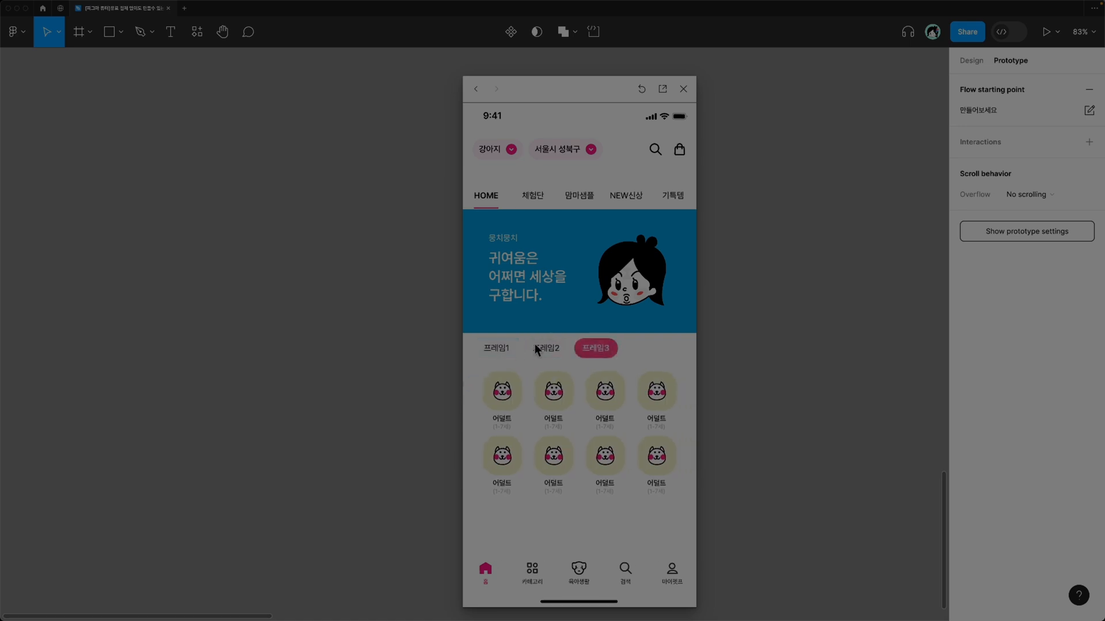
{"action": "left_click", "coordinate": [535, 348]}
{"action": "left_click", "coordinate": [506, 348]}
{"action": "left_click", "coordinate": [546, 349]}
{"action": "left_click", "coordinate": [596, 349]}
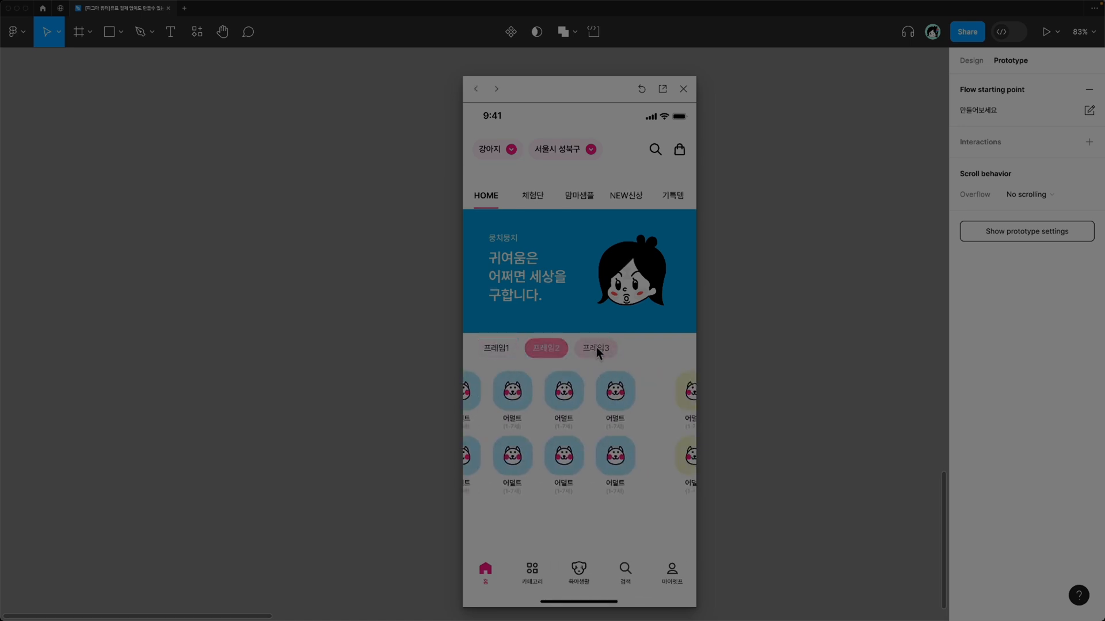
{"action": "left_click", "coordinate": [564, 347]}
{"action": "left_click", "coordinate": [498, 347]}
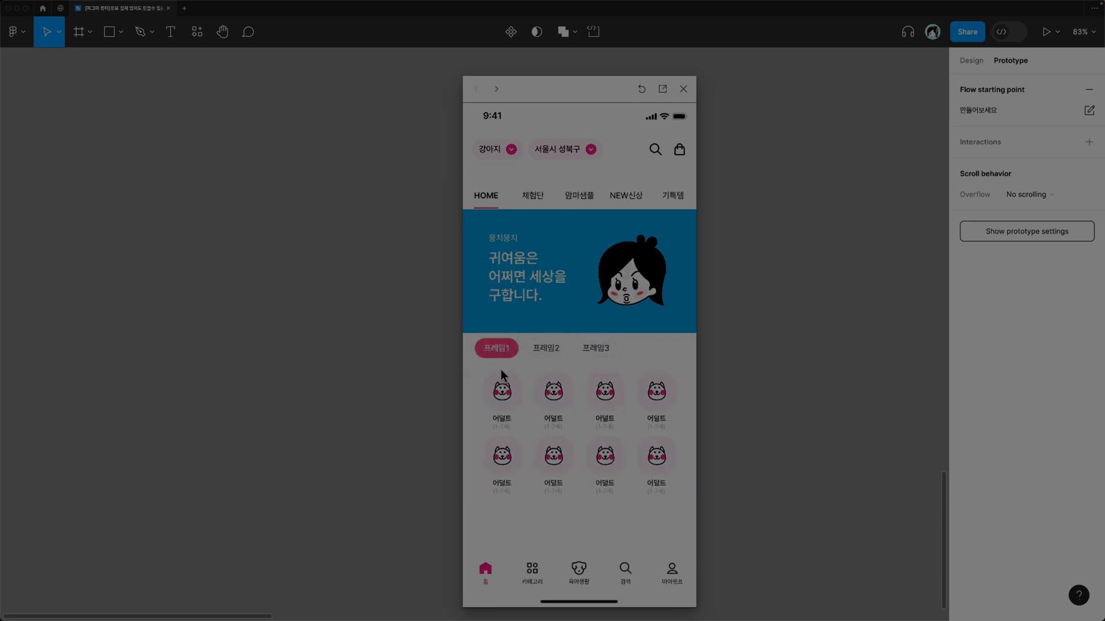